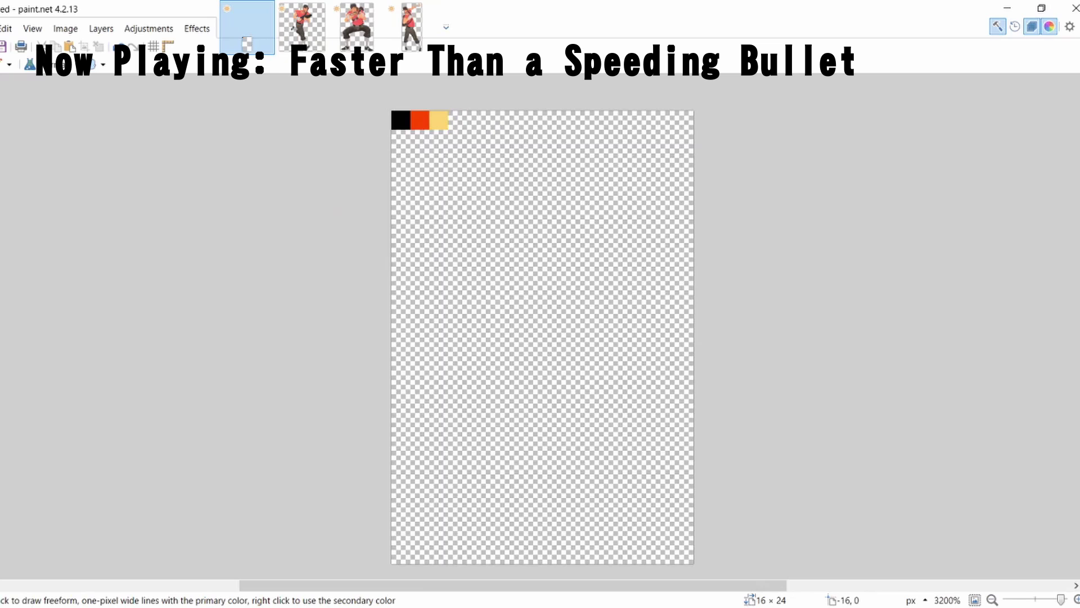
Look through the three reference images of the capped character in the red shirt and return to the sprite canvas.
{"action": "key", "text": "s"}
{"action": "left_click", "coordinate": [302, 26]}
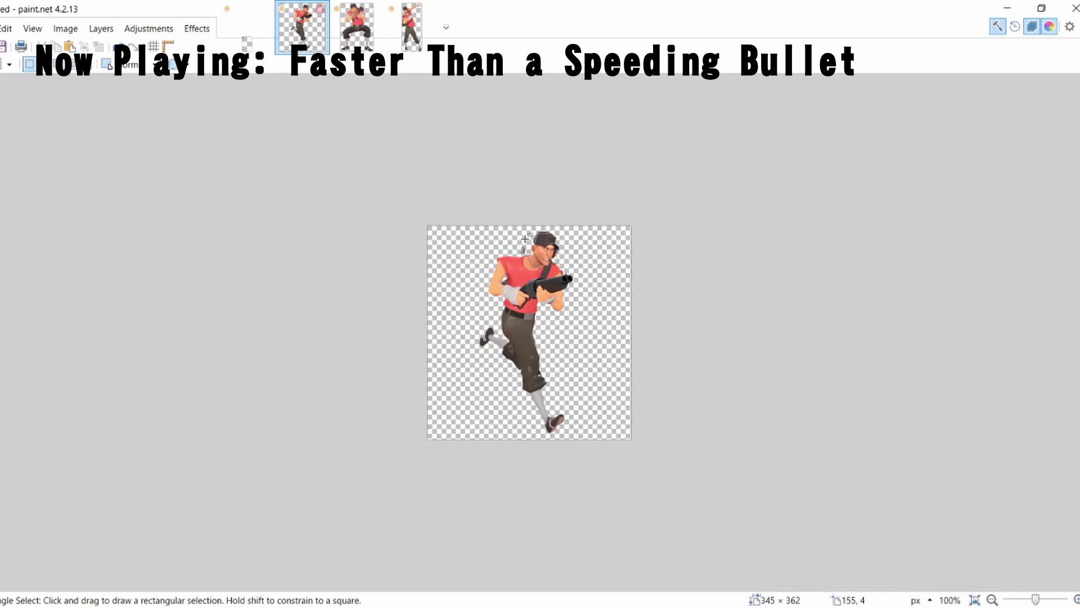
{"action": "left_click_drag", "start_coordinate": [1035, 599], "coordinate": [1037, 603]}
{"action": "left_click", "coordinate": [357, 25]}
{"action": "left_click", "coordinate": [412, 22]}
{"action": "key", "text": "ctrl+Tab"}
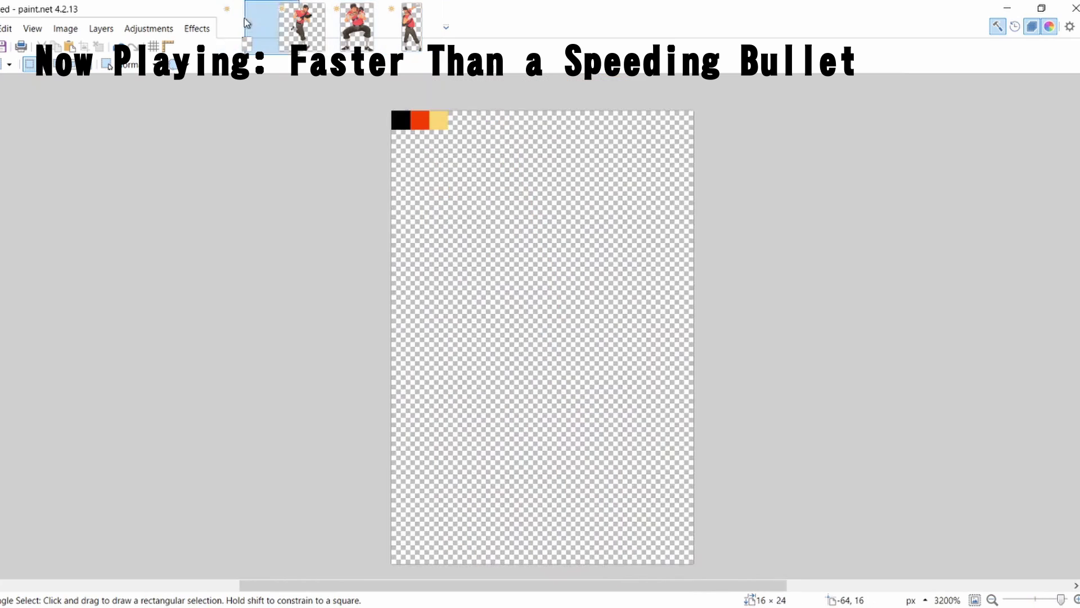
{"action": "key", "text": "k"}
{"action": "key", "text": "p"}
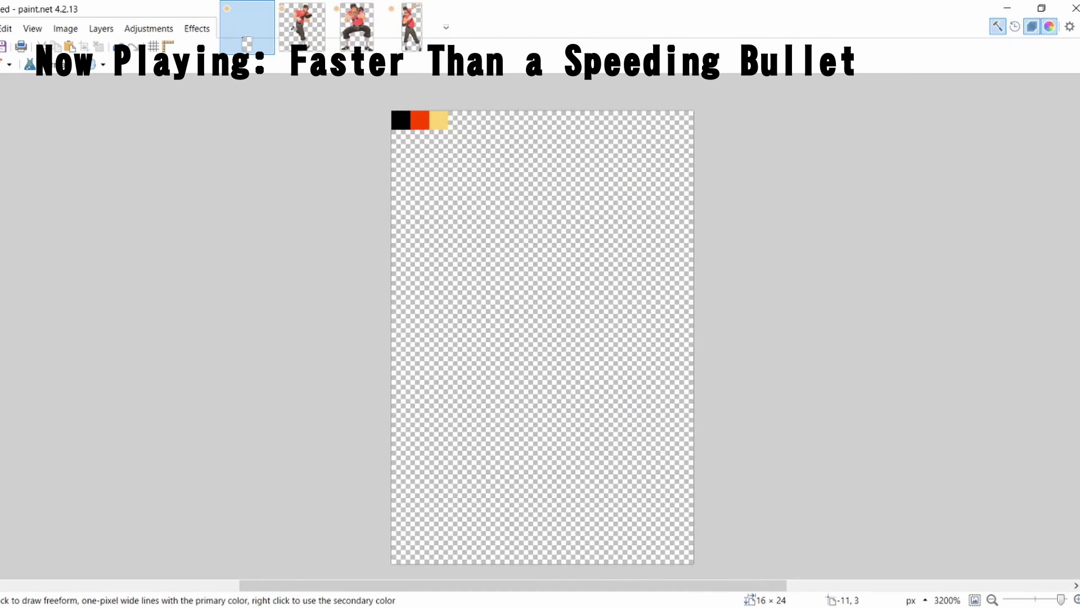
{"action": "key", "text": "k"}
{"action": "left_click", "coordinate": [400, 119]}
{"action": "key", "text": "b"}
{"action": "left_click_drag", "start_coordinate": [542, 308], "coordinate": [568, 208]}
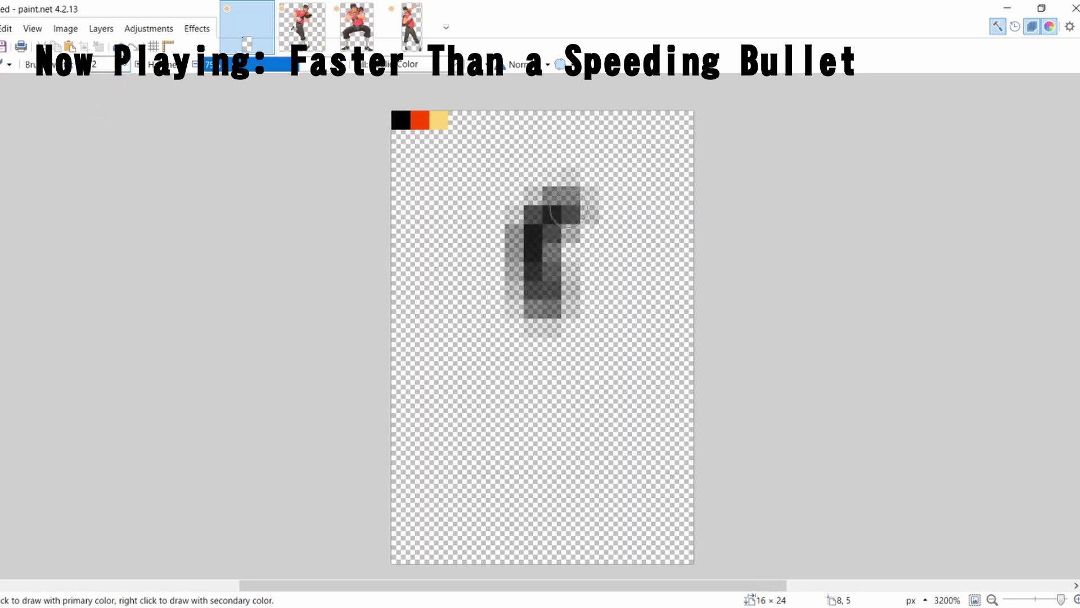
{"action": "key", "text": "ctrl+z"}
{"action": "left_click_drag", "start_coordinate": [524, 180], "coordinate": [535, 294]}
{"action": "key", "text": "ctrl+z"}
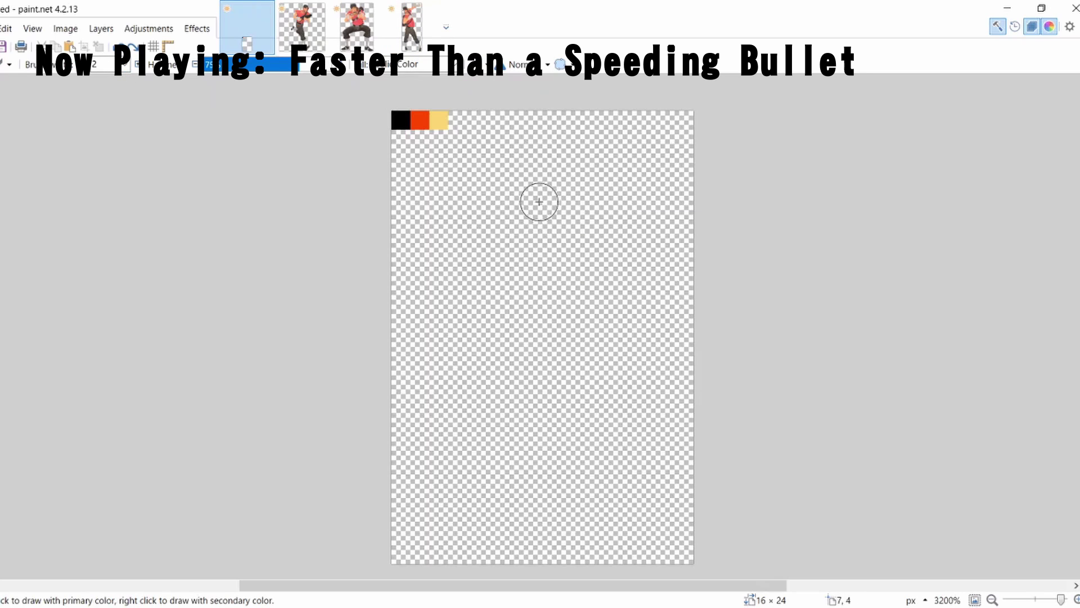
{"action": "mouse_move", "coordinate": [540, 200]}
{"action": "left_mouse_down"}
{"action": "mouse_move", "coordinate": [552, 254]}
{"action": "mouse_move", "coordinate": [582, 267]}
{"action": "mouse_move", "coordinate": [561, 167]}
{"action": "mouse_move", "coordinate": [561, 301]}
{"action": "left_mouse_up"}
{"action": "key", "text": "ctrl+z"}
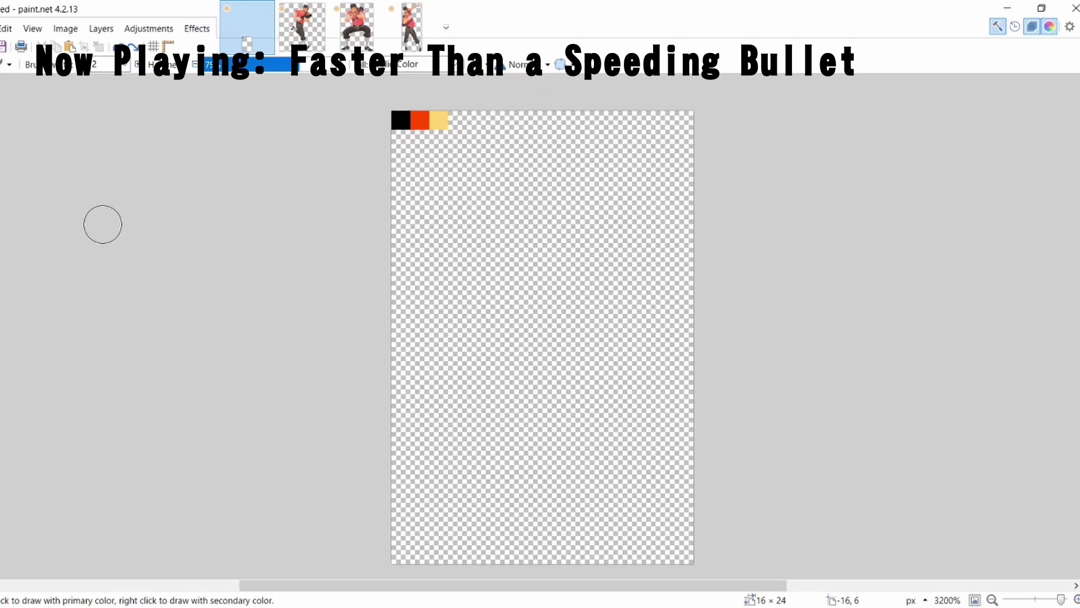
{"action": "key", "text": "p"}
{"action": "mouse_move", "coordinate": [495, 214]}
{"action": "left_mouse_down"}
{"action": "mouse_move", "coordinate": [525, 290]}
{"action": "mouse_move", "coordinate": [612, 294]}
{"action": "mouse_move", "coordinate": [490, 199]}
{"action": "left_mouse_up"}
{"action": "key", "text": "ctrl+z"}
{"action": "mouse_move", "coordinate": [514, 290]}
{"action": "left_mouse_down"}
{"action": "mouse_move", "coordinate": [641, 279]}
{"action": "mouse_move", "coordinate": [532, 304]}
{"action": "left_mouse_up"}
{"action": "key", "text": "ctrl+z"}
{"action": "mouse_move", "coordinate": [514, 290]}
{"action": "left_mouse_down"}
{"action": "mouse_move", "coordinate": [547, 176]}
{"action": "mouse_move", "coordinate": [603, 272]}
{"action": "mouse_move", "coordinate": [588, 213]}
{"action": "mouse_move", "coordinate": [535, 299]}
{"action": "mouse_move", "coordinate": [586, 321]}
{"action": "mouse_move", "coordinate": [588, 334]}
{"action": "mouse_move", "coordinate": [550, 343]}
{"action": "mouse_move", "coordinate": [509, 329]}
{"action": "mouse_move", "coordinate": [498, 290]}
{"action": "left_mouse_up"}
{"action": "key", "text": "s"}
{"action": "left_click_drag", "start_coordinate": [480, 170], "coordinate": [599, 388]}
{"action": "key", "text": "Delete"}
{"action": "left_click_drag", "start_coordinate": [613, 389], "coordinate": [582, 207]}
{"action": "key", "text": "Delete"}
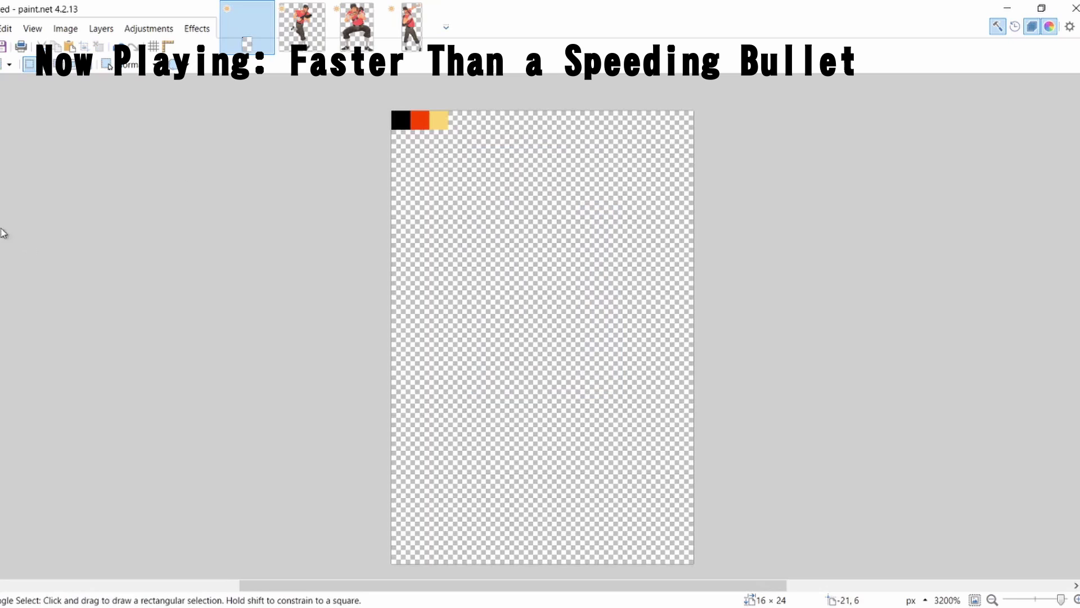
Paint a solid skin-coloured head about 6 × 8 pixels in the upper middle of the canvas.
{"action": "key", "text": "k"}
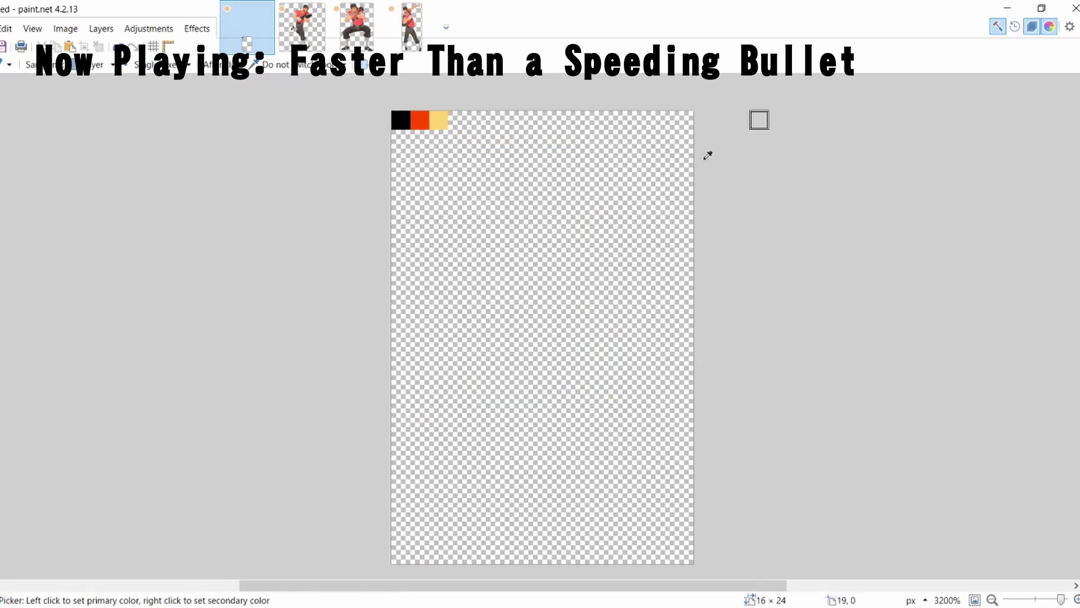
{"action": "key", "text": "b"}
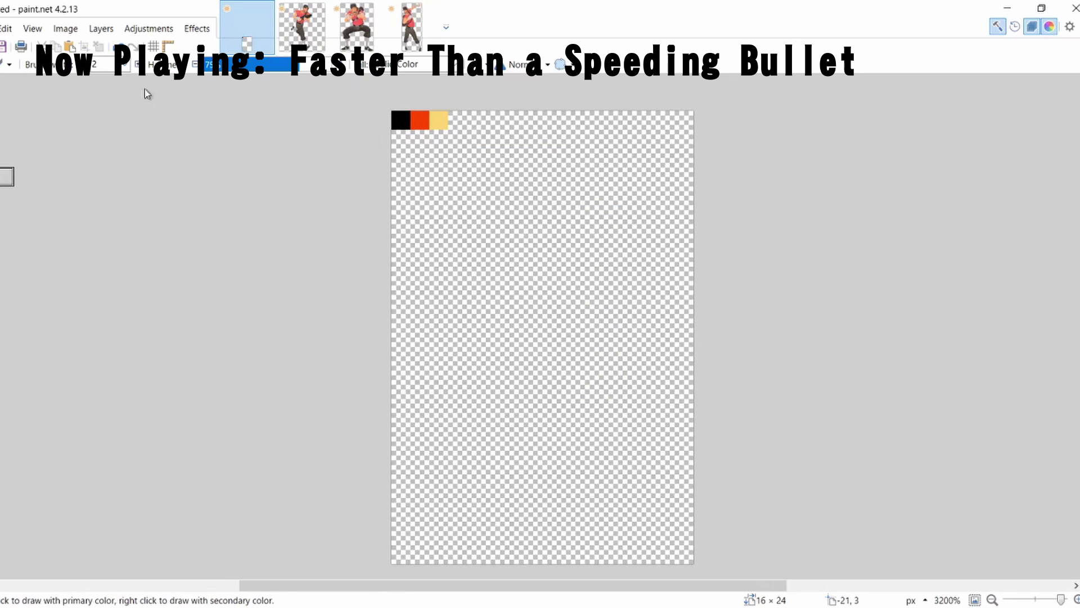
{"action": "scroll", "coordinate": [128, 67], "scroll_direction": "down", "scroll_amount": 2}
{"action": "mouse_move", "coordinate": [503, 243]}
{"action": "left_mouse_down"}
{"action": "mouse_move", "coordinate": [576, 259]}
{"action": "mouse_move", "coordinate": [507, 264]}
{"action": "mouse_move", "coordinate": [544, 239]}
{"action": "mouse_move", "coordinate": [579, 272]}
{"action": "left_mouse_up"}
{"action": "key", "text": "ctrl+z"}
{"action": "mouse_move", "coordinate": [552, 236]}
{"action": "left_mouse_down"}
{"action": "mouse_move", "coordinate": [587, 274]}
{"action": "mouse_move", "coordinate": [552, 296]}
{"action": "mouse_move", "coordinate": [571, 340]}
{"action": "left_mouse_up"}
Outline the skin-coloured head with a one-pixel black border, using the black palette swatch.
{"action": "key", "text": "s"}
{"action": "key", "text": "k"}
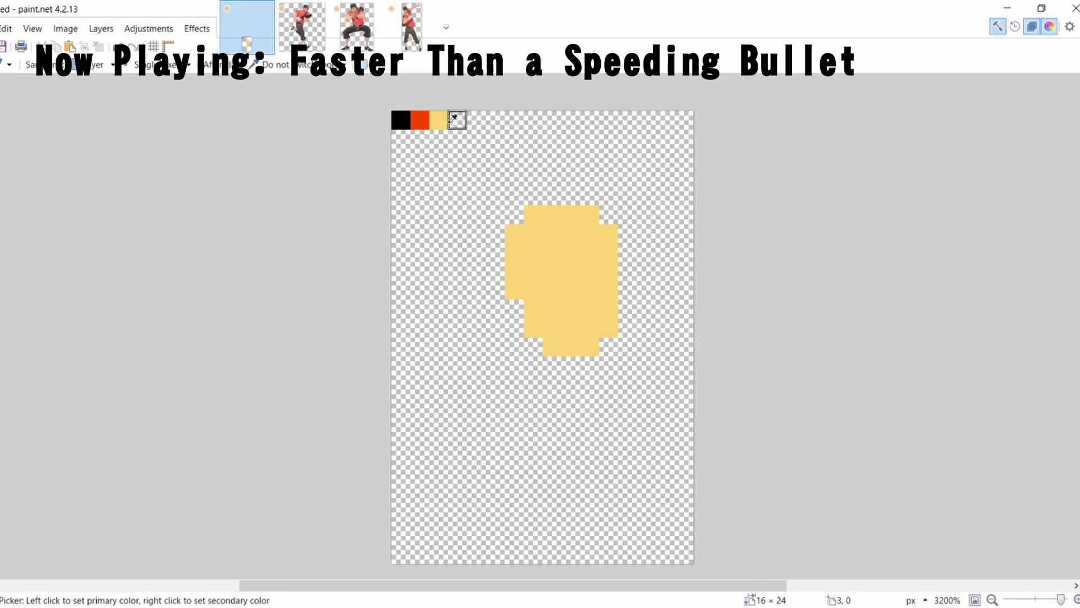
{"action": "left_click", "coordinate": [400, 120]}
{"action": "key", "text": "p"}
{"action": "mouse_move", "coordinate": [514, 233]}
{"action": "left_mouse_down"}
{"action": "mouse_move", "coordinate": [515, 287]}
{"action": "mouse_move", "coordinate": [496, 254]}
{"action": "mouse_move", "coordinate": [495, 289]}
{"action": "left_mouse_up"}
{"action": "key", "text": "ctrl+z"}
{"action": "key", "text": "ctrl+z"}
{"action": "mouse_move", "coordinate": [511, 202]}
{"action": "left_mouse_down"}
{"action": "mouse_move", "coordinate": [598, 201]}
{"action": "mouse_move", "coordinate": [627, 235]}
{"action": "mouse_move", "coordinate": [634, 315]}
{"action": "mouse_move", "coordinate": [600, 359]}
{"action": "mouse_move", "coordinate": [562, 362]}
{"action": "mouse_move", "coordinate": [520, 311]}
{"action": "left_mouse_up"}
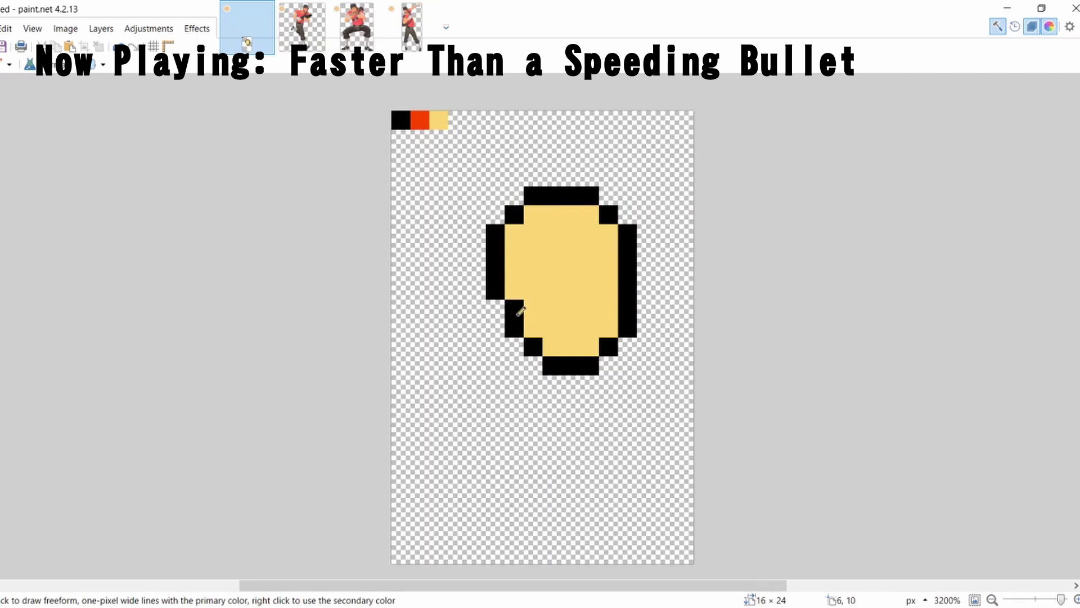
Examine the cap and face in the three reference images and return to the sprite canvas.
{"action": "key", "text": "ctrl+Tab"}
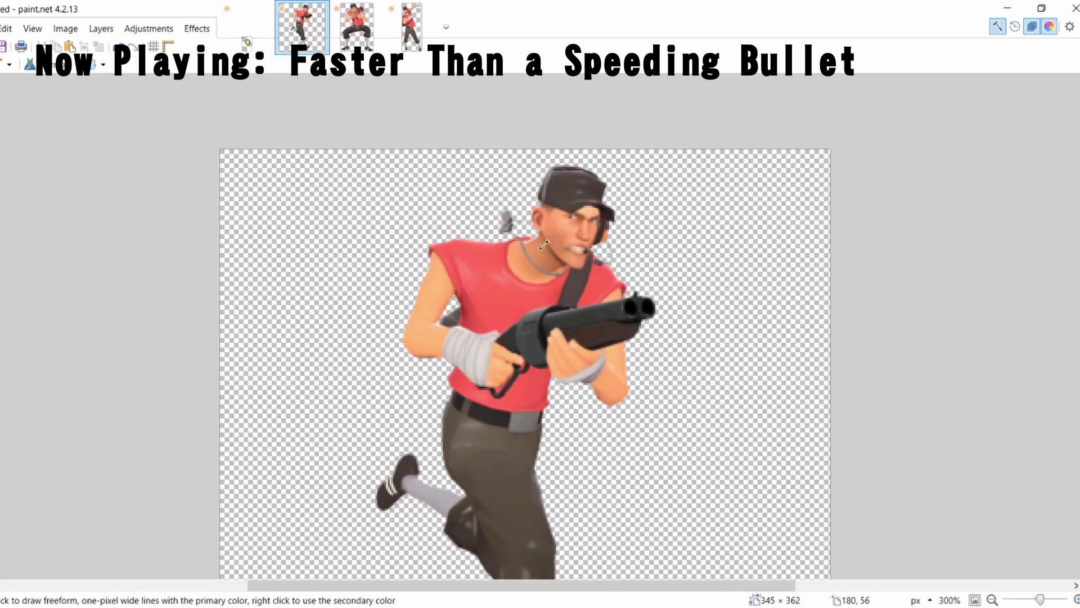
{"action": "left_click", "coordinate": [252, 35]}
{"action": "key", "text": "ctrl+Tab"}
{"action": "left_click", "coordinate": [357, 28]}
{"action": "left_click", "coordinate": [403, 32]}
{"action": "left_click", "coordinate": [312, 42]}
{"action": "left_click", "coordinate": [253, 36]}
Draw a solid black cap over the top of the head, with a brim extending past the front of the face.
{"action": "left_click_drag", "start_coordinate": [513, 236], "coordinate": [608, 245]}
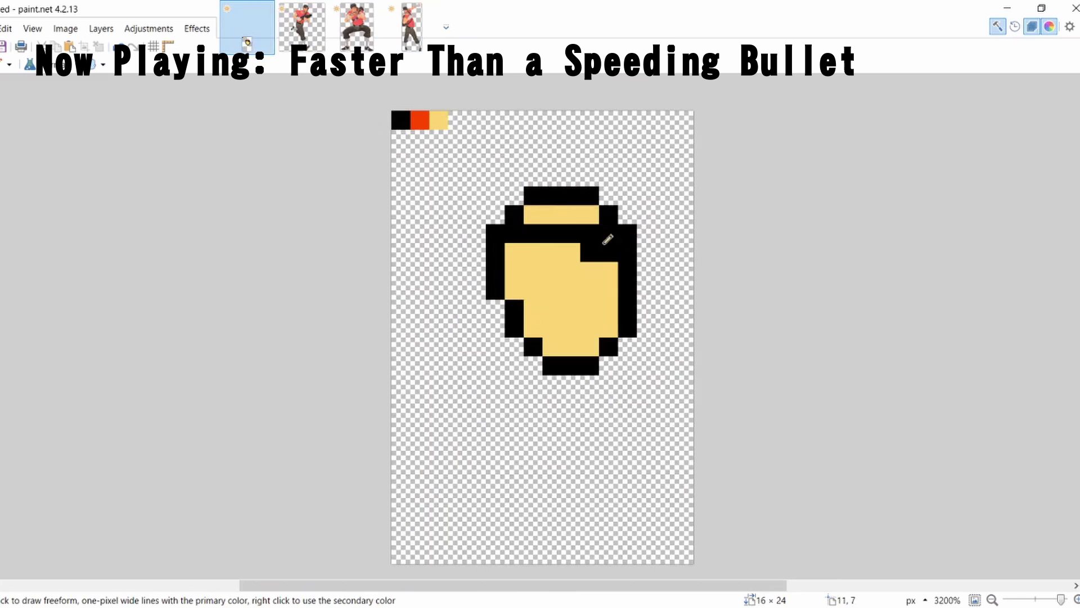
{"action": "key", "text": "ctrl+z"}
{"action": "key", "text": "ctrl+z"}
{"action": "mouse_move", "coordinate": [520, 249]}
{"action": "left_mouse_down"}
{"action": "mouse_move", "coordinate": [650, 236]}
{"action": "mouse_move", "coordinate": [589, 205]}
{"action": "left_mouse_up"}
{"action": "mouse_move", "coordinate": [494, 214]}
{"action": "left_mouse_down"}
{"action": "mouse_move", "coordinate": [514, 184]}
{"action": "mouse_move", "coordinate": [586, 169]}
{"action": "mouse_move", "coordinate": [610, 194]}
{"action": "left_mouse_up"}
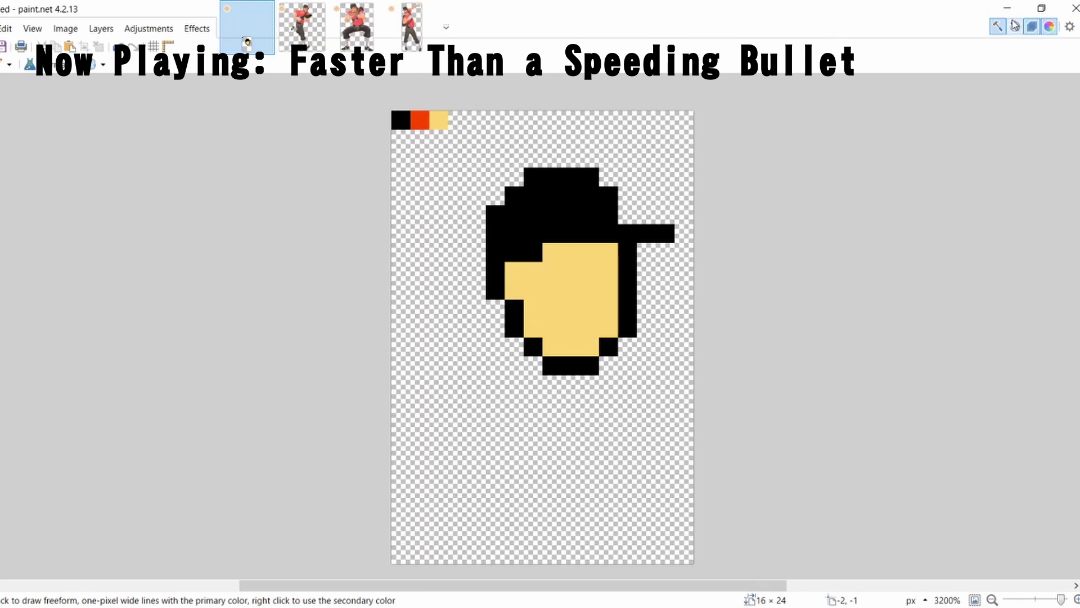
Draw black angry eyes on the face: an L-shaped near eye and a two-pixel-high far eye against the outline.
{"action": "scroll", "coordinate": [297, 167], "scroll_direction": "up", "scroll_amount": 4}
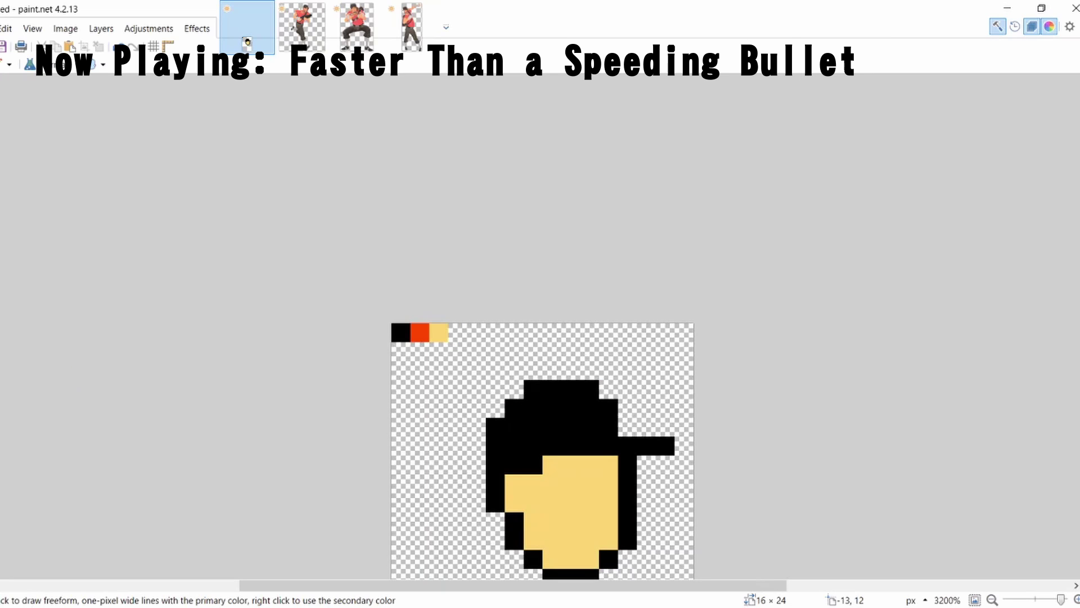
{"action": "scroll", "coordinate": [853, 249], "scroll_direction": "down", "scroll_amount": 2}
{"action": "left_click", "coordinate": [555, 361]}
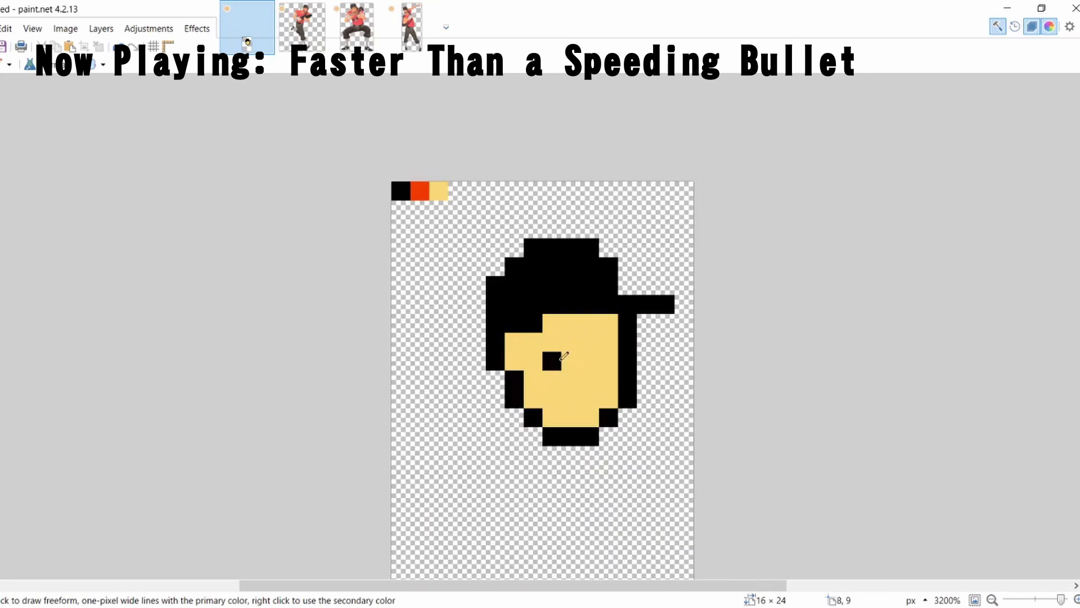
{"action": "left_click", "coordinate": [567, 342]}
{"action": "key", "text": "ctrl+z"}
{"action": "key", "text": "ctrl+z"}
{"action": "mouse_move", "coordinate": [553, 343]}
{"action": "left_mouse_down"}
{"action": "mouse_move", "coordinate": [573, 359]}
{"action": "mouse_move", "coordinate": [608, 361]}
{"action": "left_mouse_up"}
{"action": "left_click", "coordinate": [571, 360]}
{"action": "key", "text": "ctrl+z"}
{"action": "key", "text": "ctrl+z"}
{"action": "key", "text": "ctrl+z"}
{"action": "mouse_move", "coordinate": [534, 343]}
{"action": "left_mouse_down"}
{"action": "mouse_move", "coordinate": [557, 343]}
{"action": "mouse_move", "coordinate": [553, 361]}
{"action": "left_mouse_up"}
{"action": "key", "text": "ctrl+z"}
{"action": "mouse_move", "coordinate": [589, 360]}
{"action": "left_mouse_down"}
{"action": "mouse_move", "coordinate": [608, 342]}
{"action": "mouse_move", "coordinate": [593, 361]}
{"action": "mouse_move", "coordinate": [592, 346]}
{"action": "mouse_move", "coordinate": [575, 346]}
{"action": "mouse_move", "coordinate": [608, 361]}
{"action": "left_mouse_up"}
{"action": "key", "text": "ctrl+z"}
{"action": "key", "text": "ctrl+z"}
{"action": "key", "text": "ctrl+z"}
{"action": "key", "text": "ctrl+z"}
{"action": "left_click", "coordinate": [571, 361]}
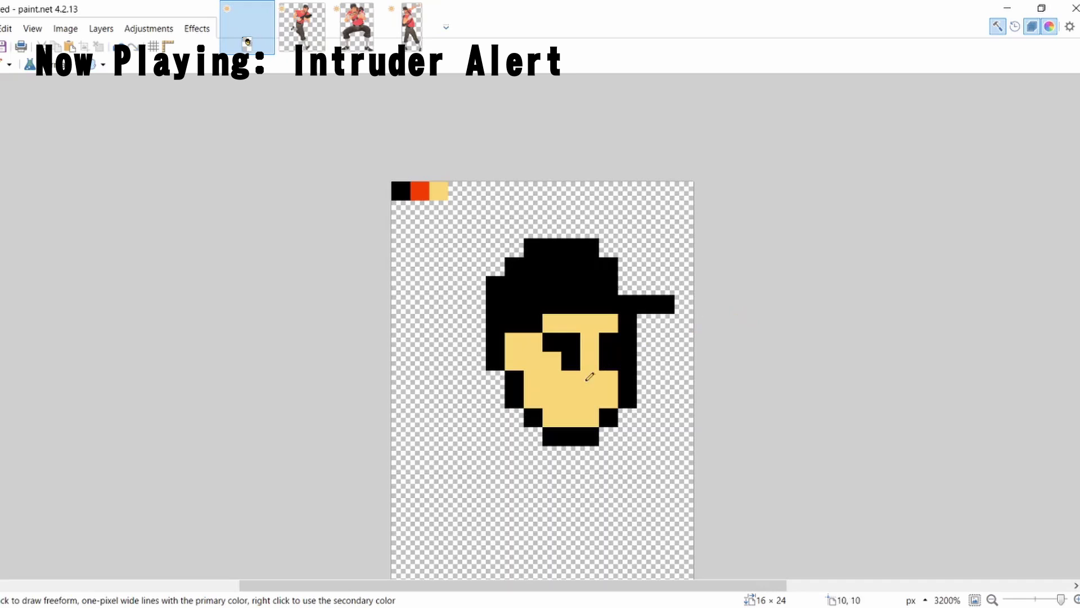
Draw a two-pixel-wide black mouth low on the face.
{"action": "left_click_drag", "start_coordinate": [552, 398], "coordinate": [575, 399]}
{"action": "key", "text": "ctrl+z"}
{"action": "scroll", "coordinate": [554, 319], "scroll_direction": "down", "scroll_amount": 1}
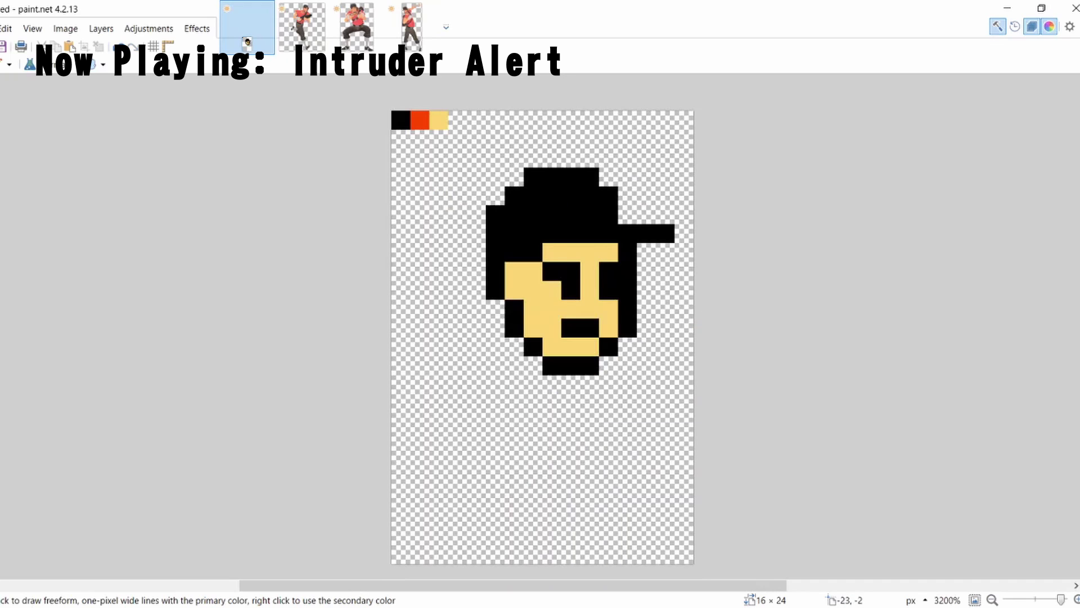
Select the whole head with its cap, move it up two pixels and deselect it.
{"action": "key", "text": "s"}
{"action": "left_click_drag", "start_coordinate": [490, 172], "coordinate": [668, 372]}
{"action": "key", "text": "m"}
{"action": "key", "text": "Up"}
{"action": "key", "text": "Up"}
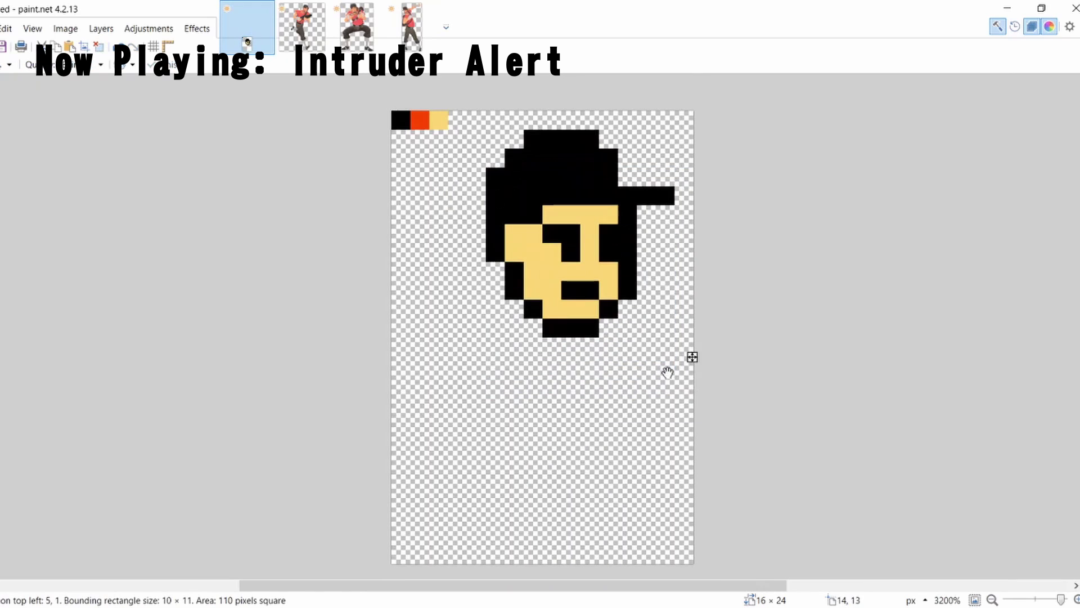
{"action": "key", "text": "ctrl+d"}
{"action": "key", "text": "s"}
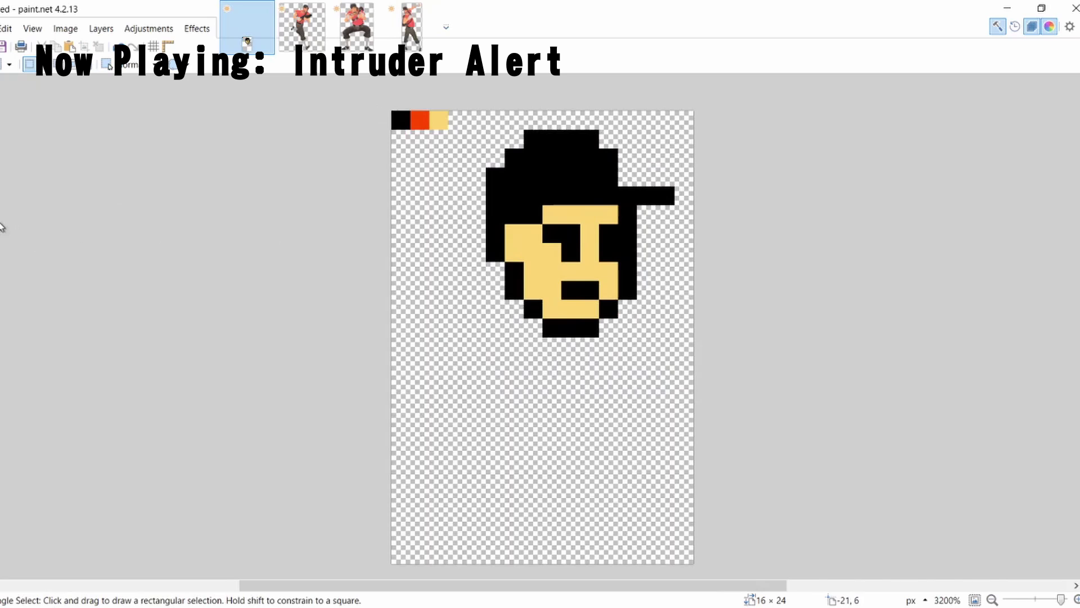
Examine the torso and shoulders in the three reference images and return to the sprite canvas.
{"action": "key", "text": "k"}
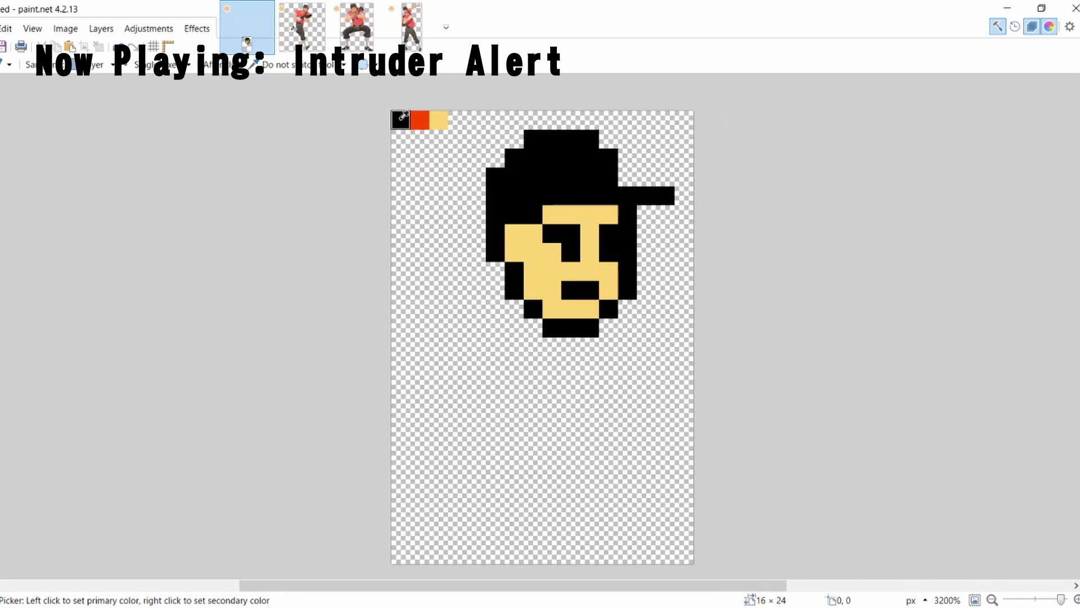
{"action": "key", "text": "p"}
{"action": "left_click", "coordinate": [302, 26]}
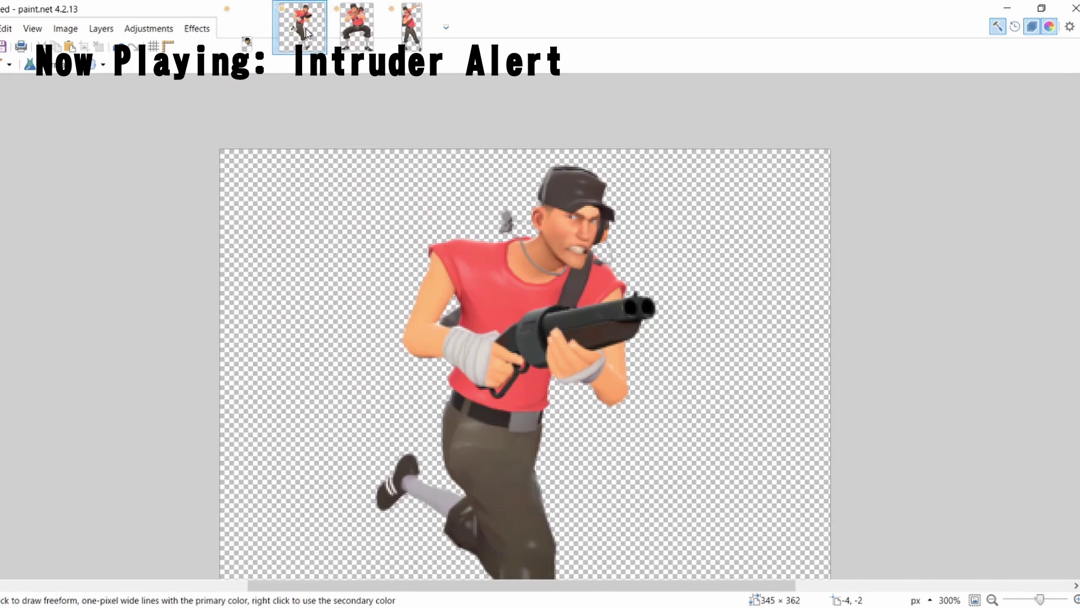
{"action": "left_click", "coordinate": [357, 27]}
{"action": "left_click", "coordinate": [419, 26]}
{"action": "left_click", "coordinate": [303, 27]}
{"action": "left_click", "coordinate": [246, 26]}
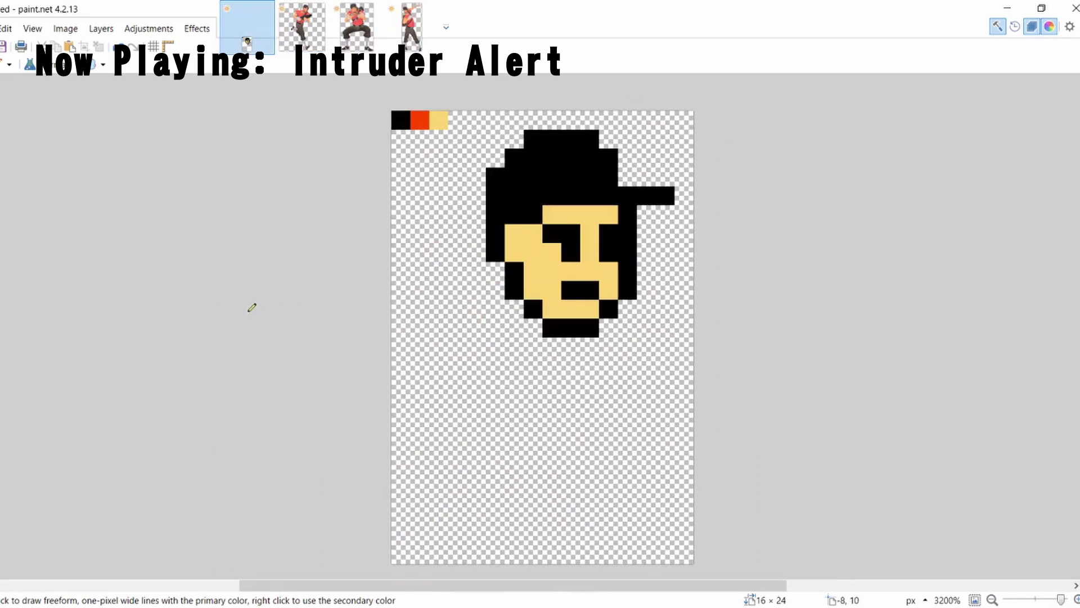
Draw the neck edge, the shirt collar and the front side of the torso in black below the head.
{"action": "left_click", "coordinate": [500, 326]}
{"action": "key", "text": "ctrl+z"}
{"action": "left_click", "coordinate": [499, 314]}
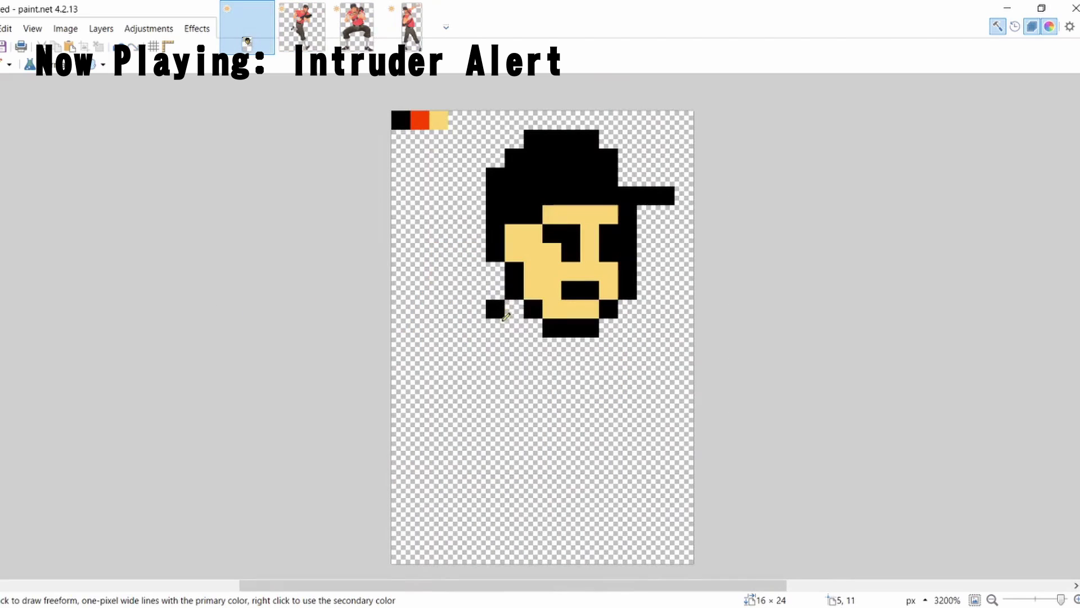
{"action": "left_click", "coordinate": [513, 332]}
{"action": "mouse_move", "coordinate": [537, 345]}
{"action": "left_mouse_down"}
{"action": "mouse_move", "coordinate": [589, 346]}
{"action": "mouse_move", "coordinate": [594, 403]}
{"action": "left_mouse_up"}
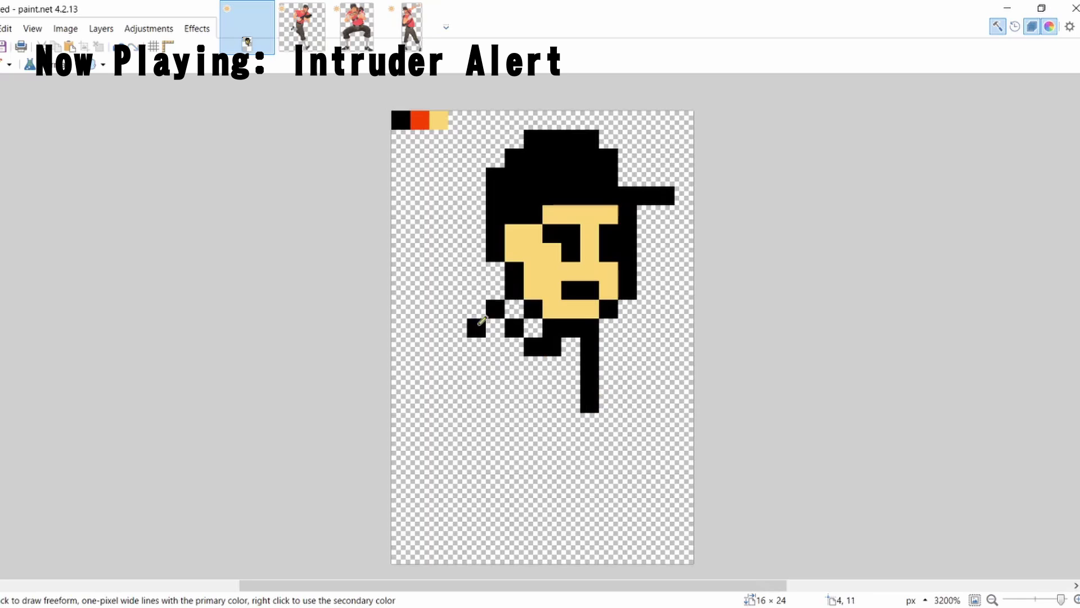
Draw the shoulder, back side and bottom edge in black to close the torso outline.
{"action": "mouse_move", "coordinate": [482, 321]}
{"action": "left_mouse_down"}
{"action": "mouse_move", "coordinate": [460, 358]}
{"action": "mouse_move", "coordinate": [458, 405]}
{"action": "left_mouse_up"}
{"action": "left_click_drag", "start_coordinate": [457, 422], "coordinate": [588, 421]}
{"action": "key", "text": "ctrl+z"}
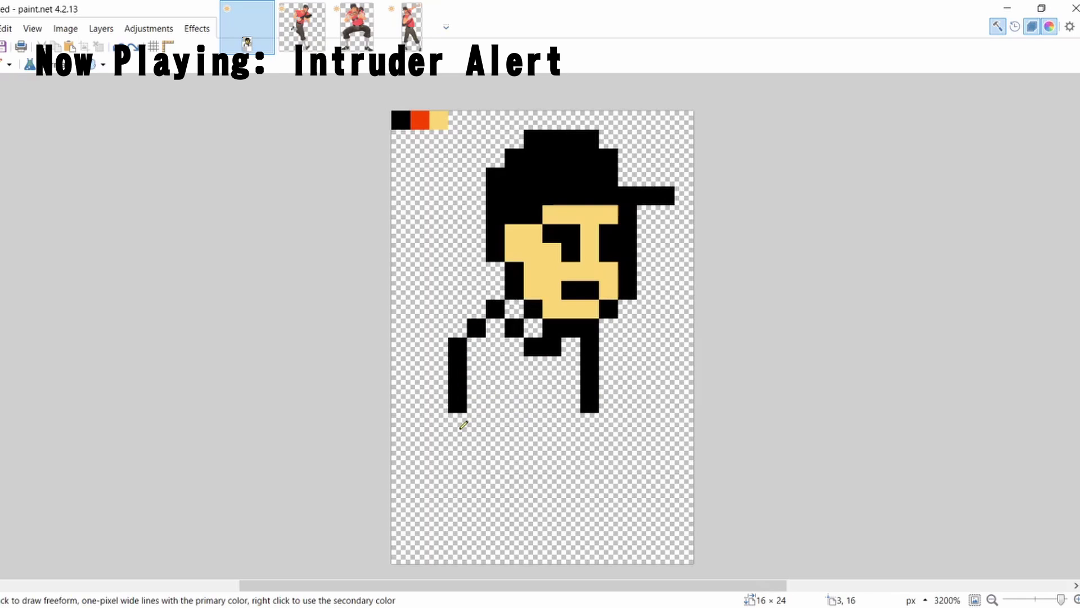
{"action": "mouse_move", "coordinate": [463, 425]}
{"action": "left_mouse_down"}
{"action": "mouse_move", "coordinate": [571, 442]}
{"action": "mouse_move", "coordinate": [591, 415]}
{"action": "left_mouse_up"}
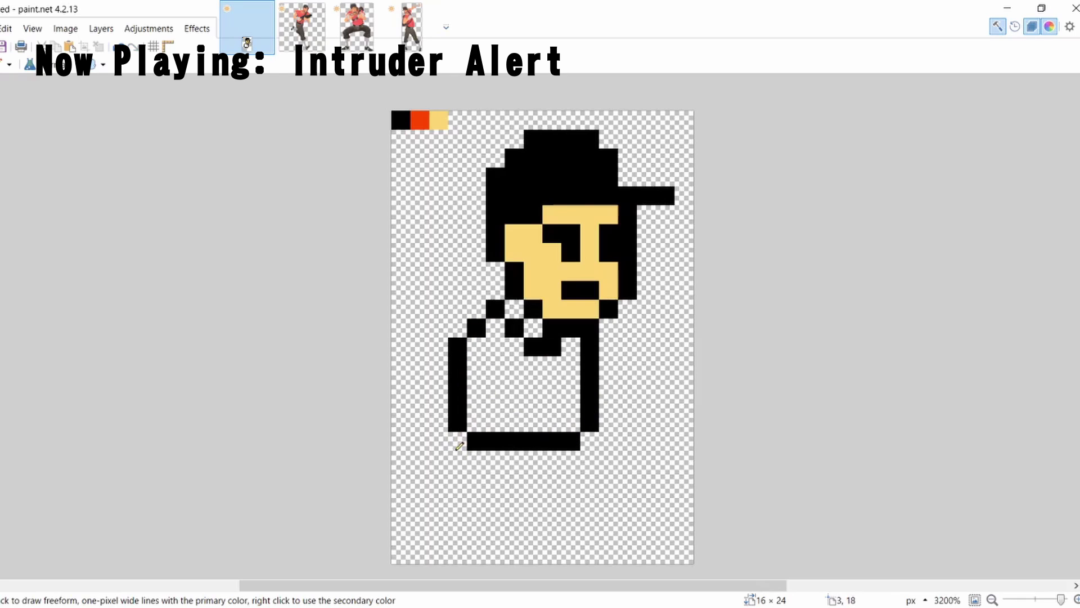
{"action": "left_click_drag", "start_coordinate": [456, 451], "coordinate": [458, 496]}
{"action": "key", "text": "ctrl+z"}
{"action": "key", "text": "ctrl+z"}
{"action": "left_click_drag", "start_coordinate": [588, 422], "coordinate": [589, 441]}
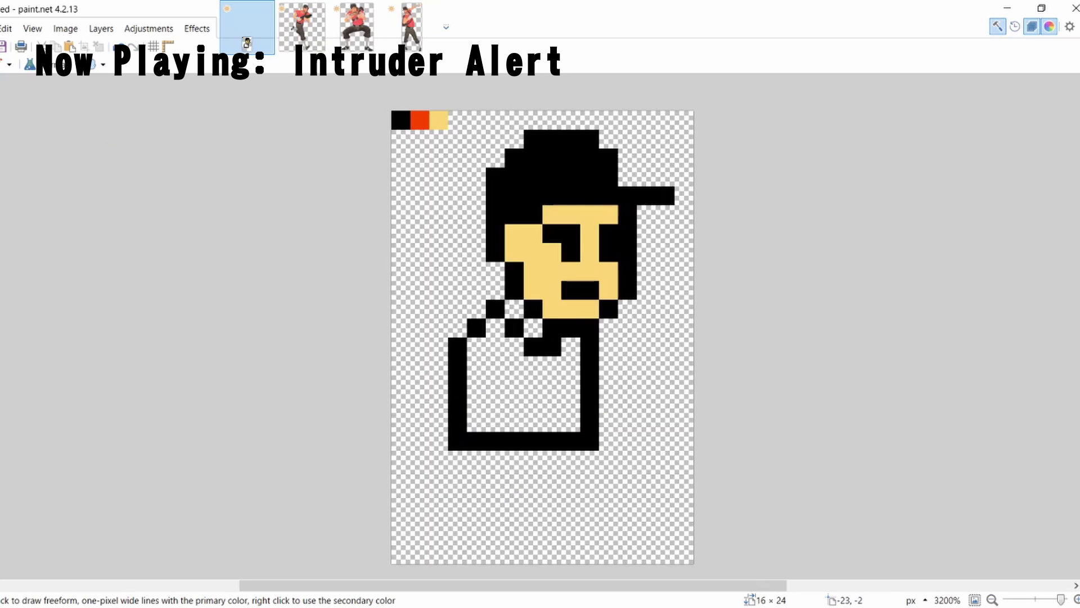
Fill the two empty neck pixels between the jaw and the collar with the skin colour.
{"action": "key", "text": "s"}
{"action": "key", "text": "k"}
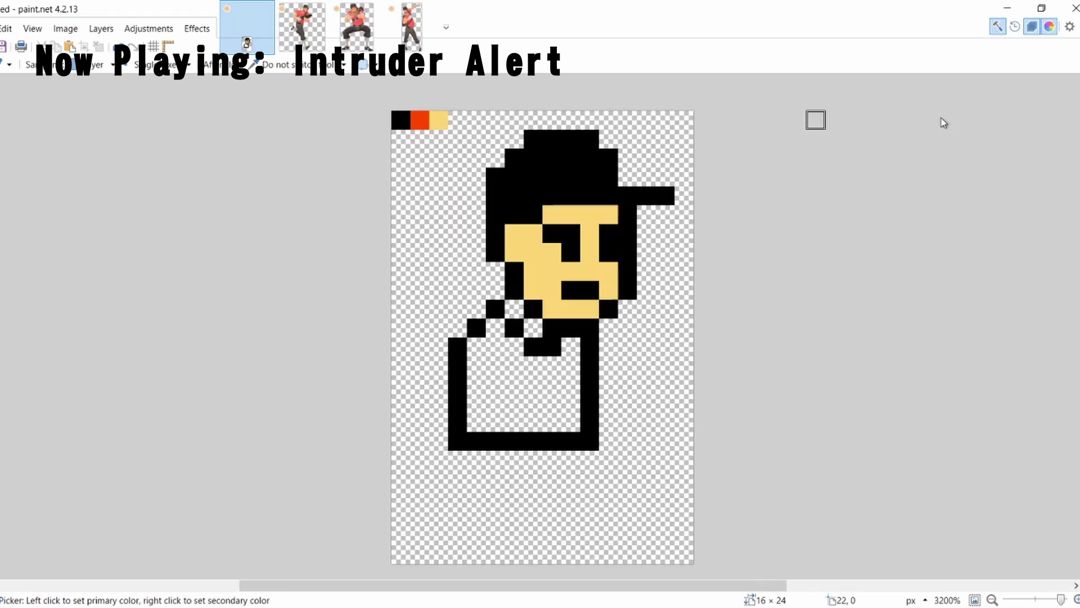
{"action": "key", "text": "p"}
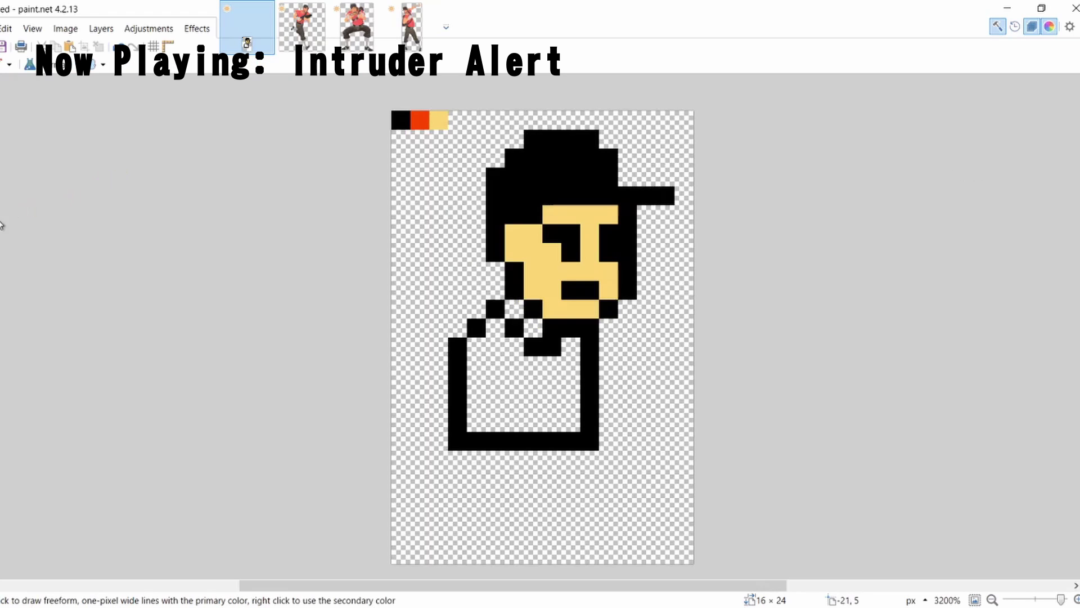
{"action": "left_click", "coordinate": [515, 309]}
Fill the inside of the torso outline with red from the palette swatch for the shirt.
{"action": "key", "text": "k"}
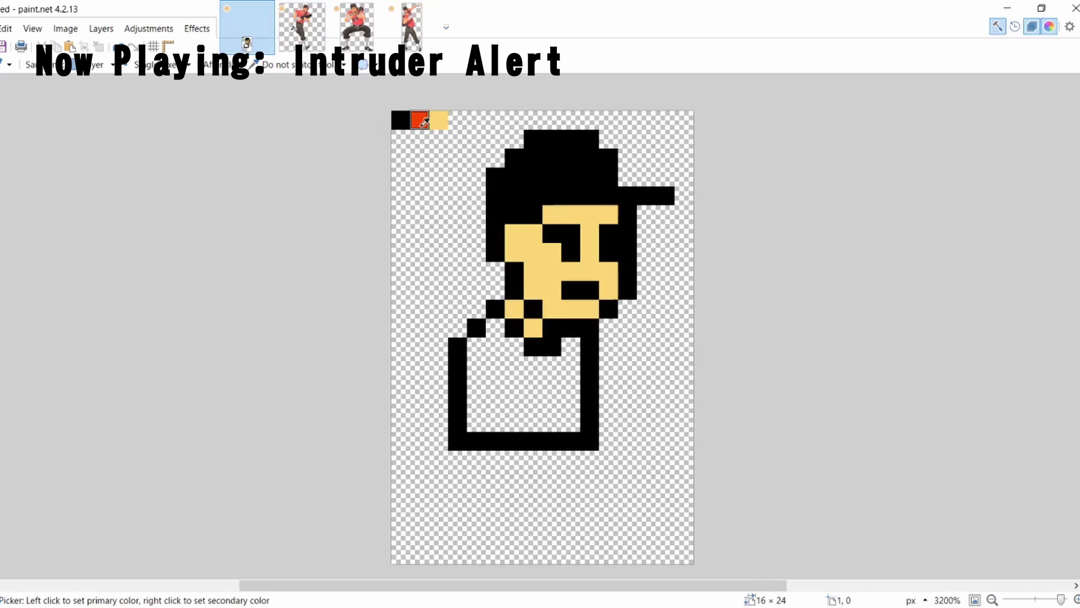
{"action": "key", "text": "p"}
{"action": "mouse_move", "coordinate": [495, 326]}
{"action": "left_mouse_down"}
{"action": "mouse_move", "coordinate": [490, 420]}
{"action": "mouse_move", "coordinate": [480, 354]}
{"action": "mouse_move", "coordinate": [500, 350]}
{"action": "mouse_move", "coordinate": [513, 410]}
{"action": "mouse_move", "coordinate": [584, 382]}
{"action": "mouse_move", "coordinate": [575, 356]}
{"action": "mouse_move", "coordinate": [549, 421]}
{"action": "mouse_move", "coordinate": [521, 388]}
{"action": "mouse_move", "coordinate": [515, 346]}
{"action": "left_mouse_up"}
{"action": "key", "text": "ctrl+z"}
{"action": "left_click", "coordinate": [506, 421]}
{"action": "left_click_drag", "start_coordinate": [510, 416], "coordinate": [560, 362]}
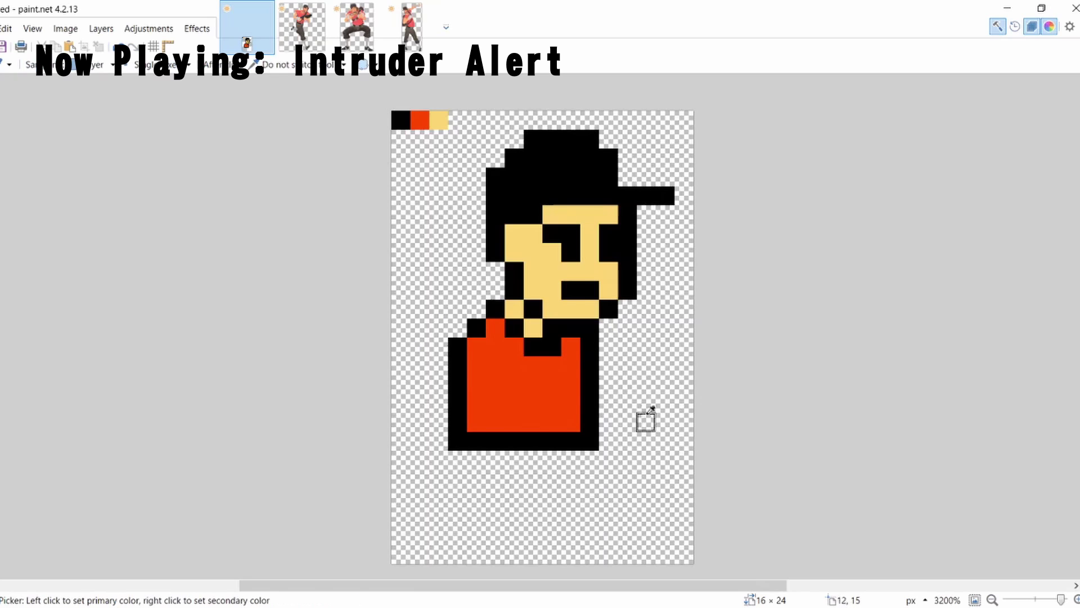
Check the chest strap in the reference images and draw a black diagonal strap across the red shirt.
{"action": "left_click", "coordinate": [302, 25]}
{"action": "left_click", "coordinate": [356, 26]}
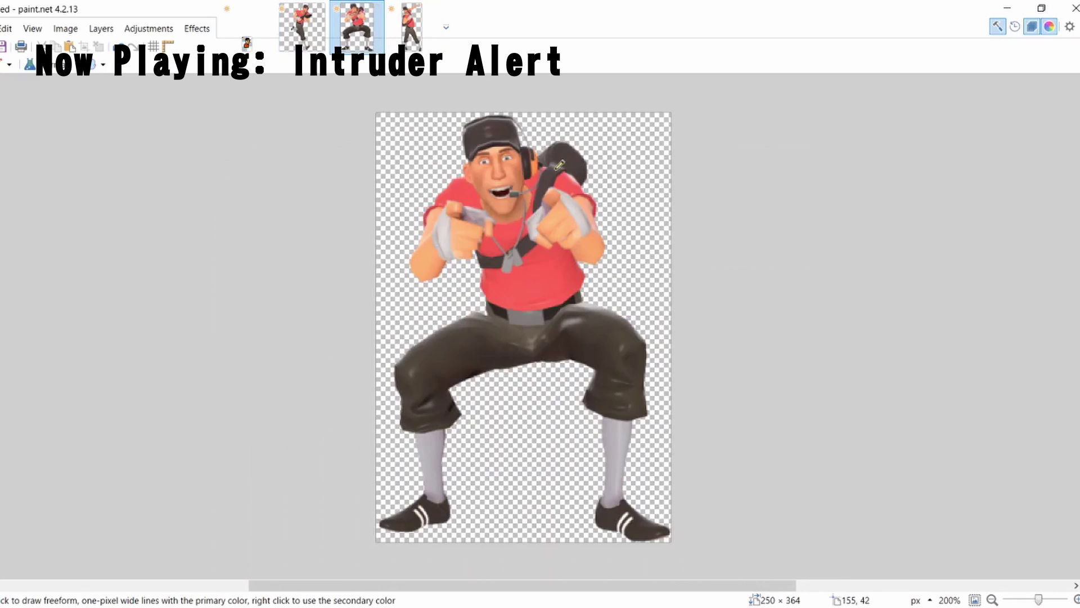
{"action": "left_click", "coordinate": [247, 25]}
{"action": "mouse_move", "coordinate": [571, 347]}
{"action": "left_mouse_down"}
{"action": "mouse_move", "coordinate": [474, 421]}
{"action": "mouse_move", "coordinate": [499, 388]}
{"action": "mouse_move", "coordinate": [580, 393]}
{"action": "mouse_move", "coordinate": [525, 387]}
{"action": "mouse_move", "coordinate": [514, 366]}
{"action": "left_mouse_up"}
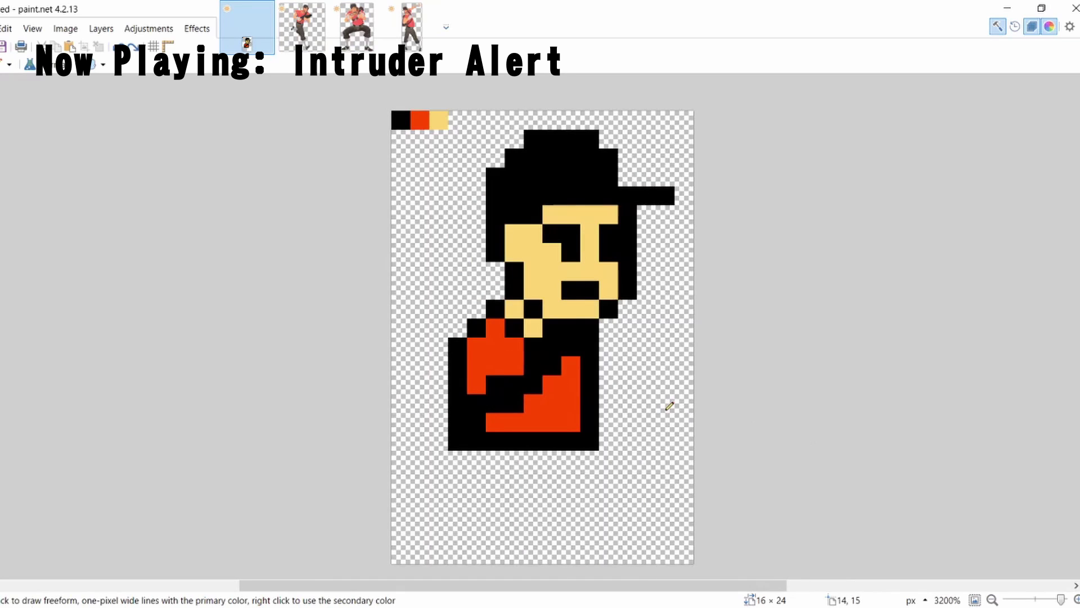
Undo the last strap strokes and blacken the shirt's lower back corner beneath the strap.
{"action": "key", "text": "ctrl+z"}
{"action": "key", "text": "ctrl+z"}
{"action": "left_click", "coordinate": [508, 408]}
{"action": "left_click", "coordinate": [471, 414]}
{"action": "left_click", "coordinate": [495, 417]}
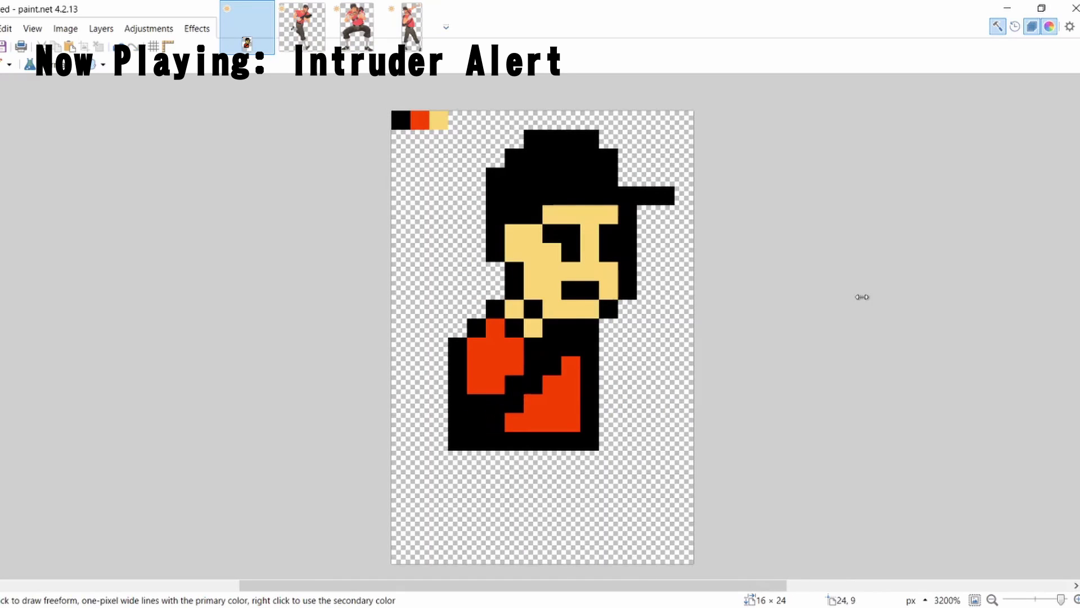
Undo the last black stroke at the shirt's lower back corner and try a vertical black leg line below the torso.
{"action": "key", "text": "ctrl+z"}
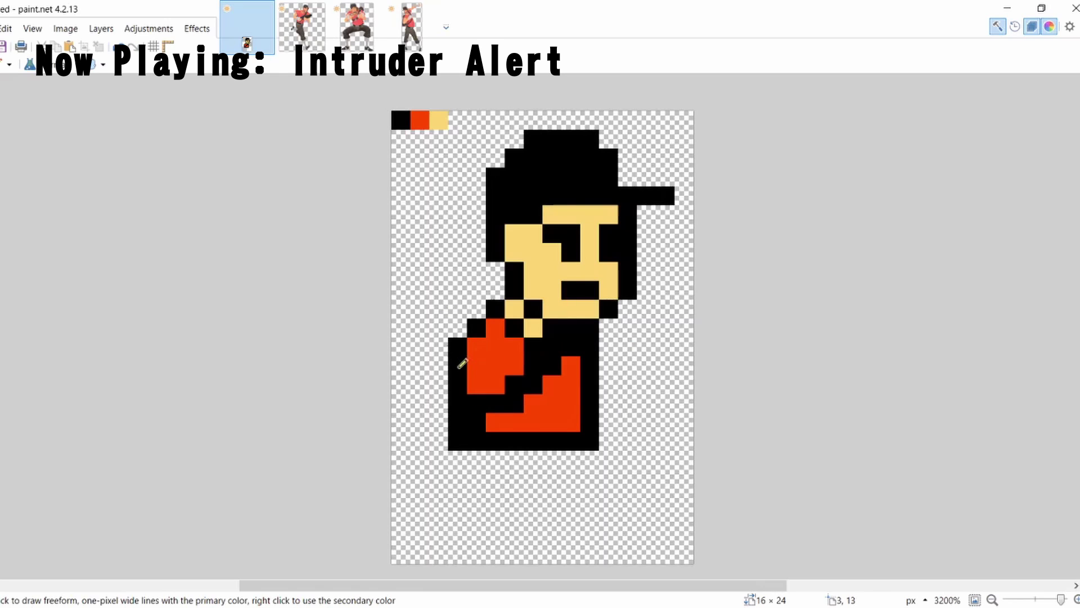
{"action": "mouse_move", "coordinate": [592, 460]}
{"action": "left_mouse_down"}
{"action": "mouse_move", "coordinate": [574, 518]}
{"action": "mouse_move", "coordinate": [510, 515]}
{"action": "left_mouse_up"}
{"action": "key", "text": "ctrl+z"}
{"action": "key", "text": "ctrl+z"}
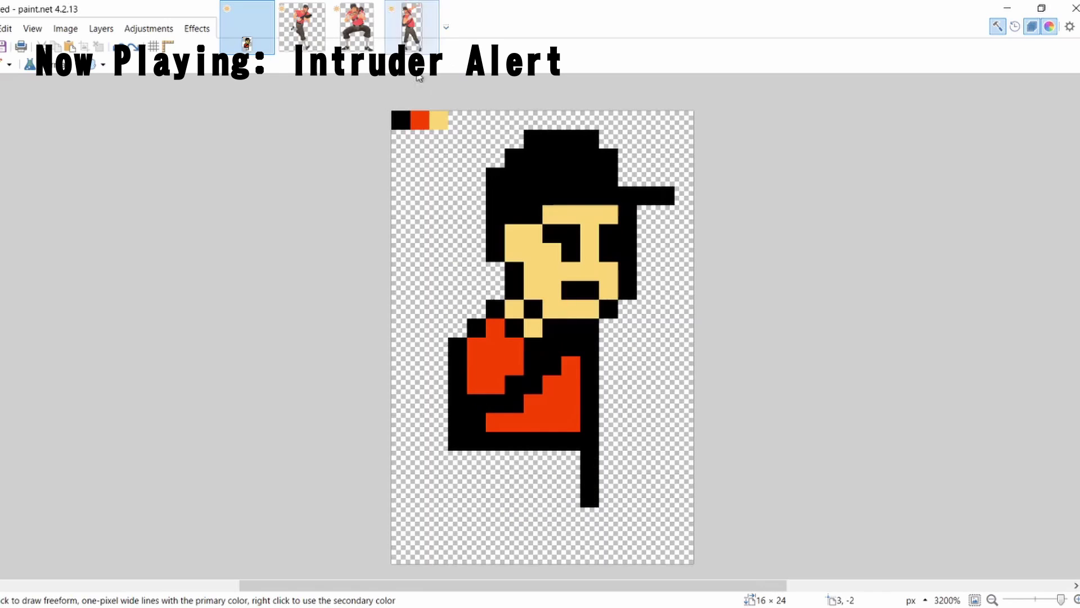
Erase the black pixels at the torso's lower back edge and lower front corner to narrow the waist.
{"action": "key", "text": "s"}
{"action": "left_click_drag", "start_coordinate": [440, 462], "coordinate": [458, 429]}
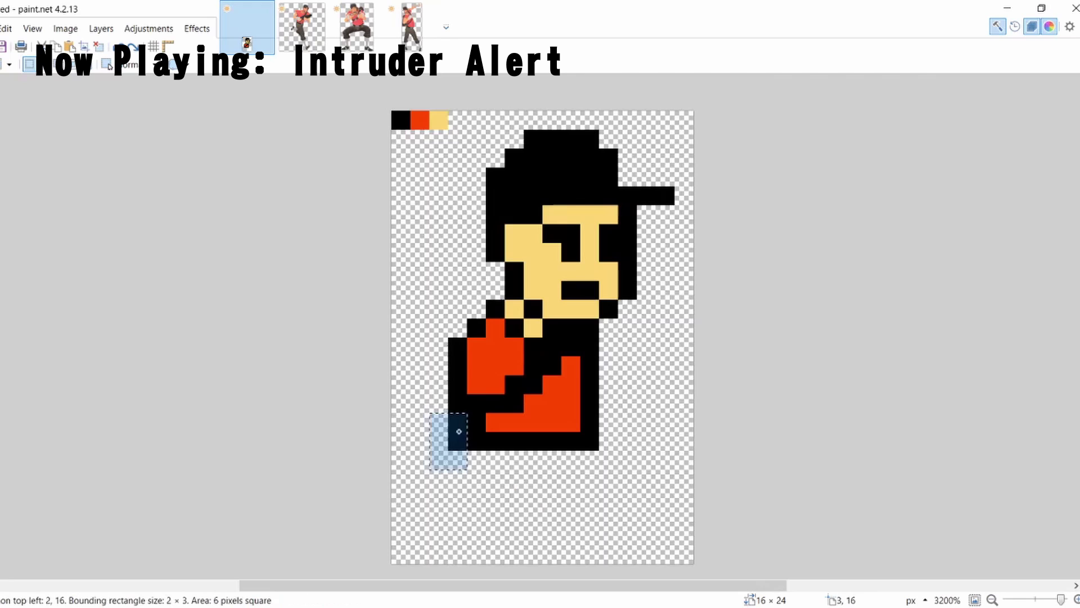
{"action": "key", "text": "Delete"}
{"action": "left_click_drag", "start_coordinate": [591, 468], "coordinate": [596, 438]}
{"action": "key", "text": "Delete"}
{"action": "left_click_drag", "start_coordinate": [436, 428], "coordinate": [455, 404]}
{"action": "key", "text": "Delete"}
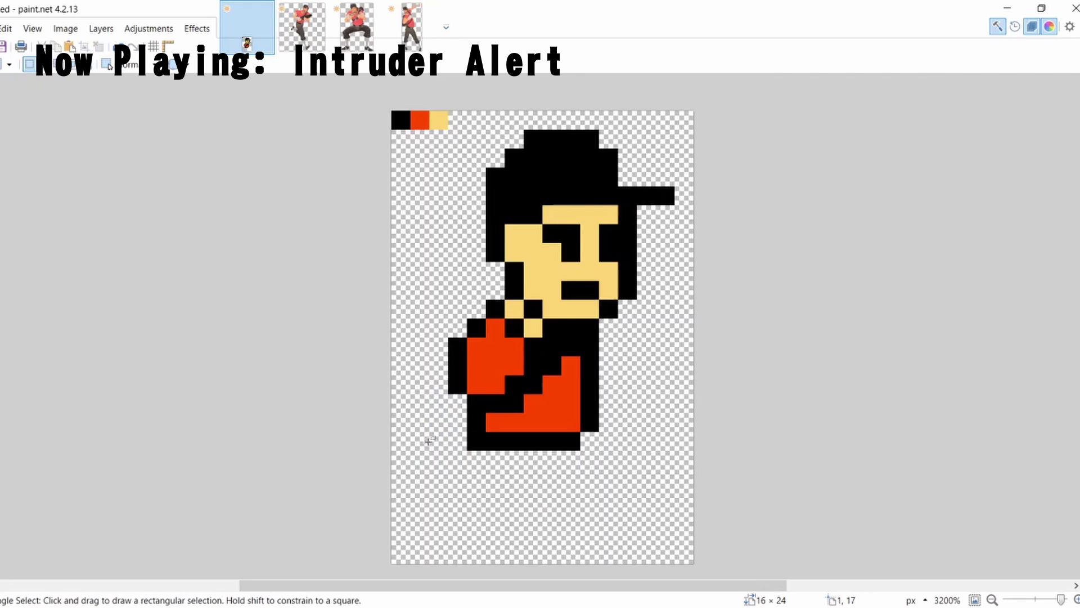
Check the shoulder in the reference image and extend its black outline outward behind the sleeve.
{"action": "left_click", "coordinate": [306, 21]}
{"action": "left_click", "coordinate": [248, 27]}
{"action": "key", "text": "p"}
{"action": "left_click", "coordinate": [474, 310]}
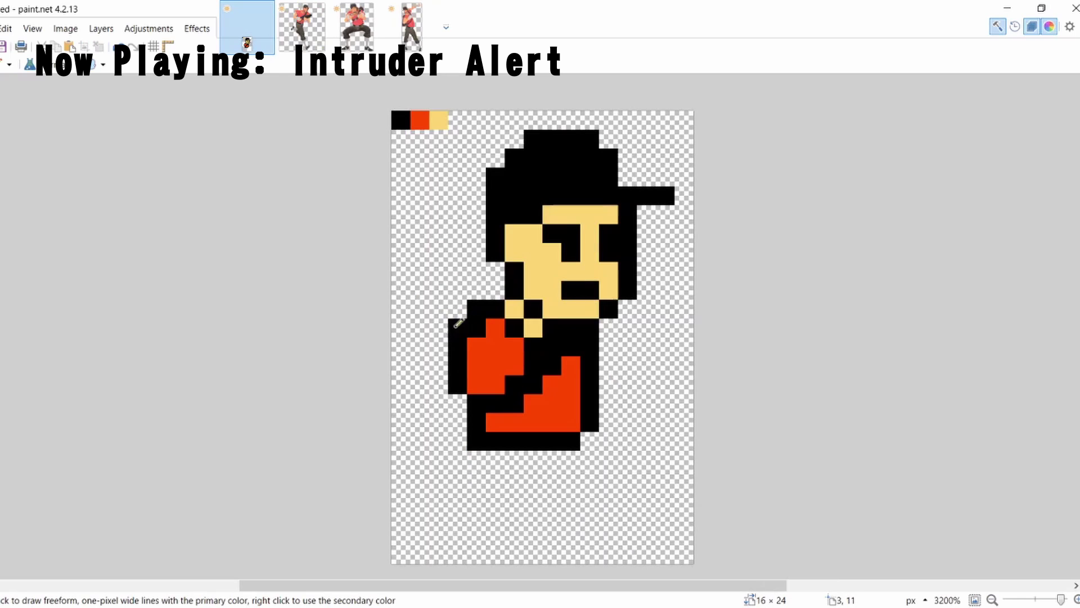
{"action": "left_click", "coordinate": [440, 366]}
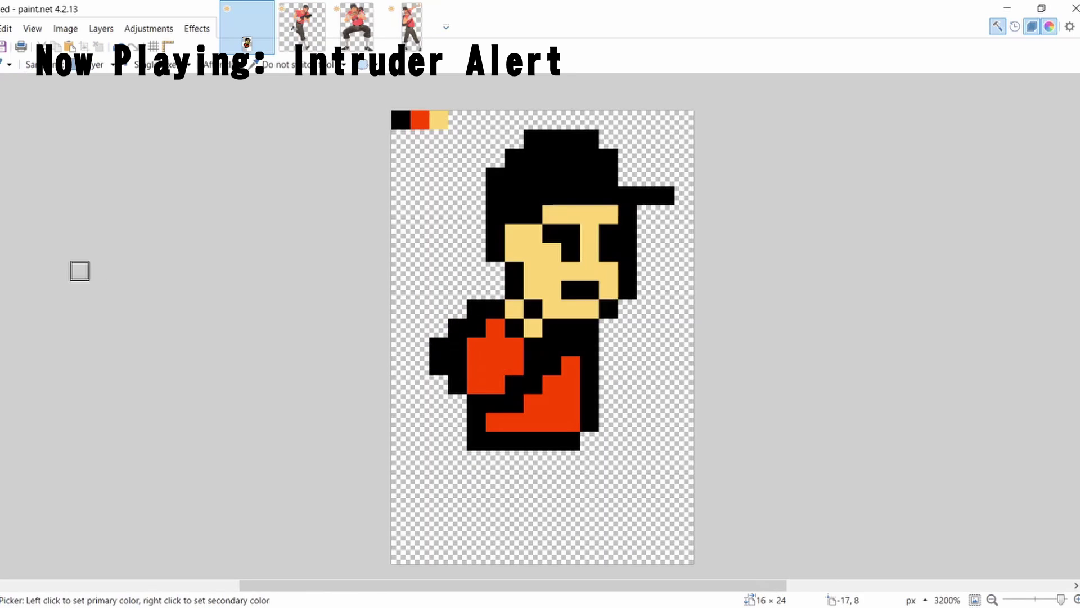
Fill the widened sleeve with red and shape its black lower hem.
{"action": "left_click_drag", "start_coordinate": [459, 356], "coordinate": [484, 324]}
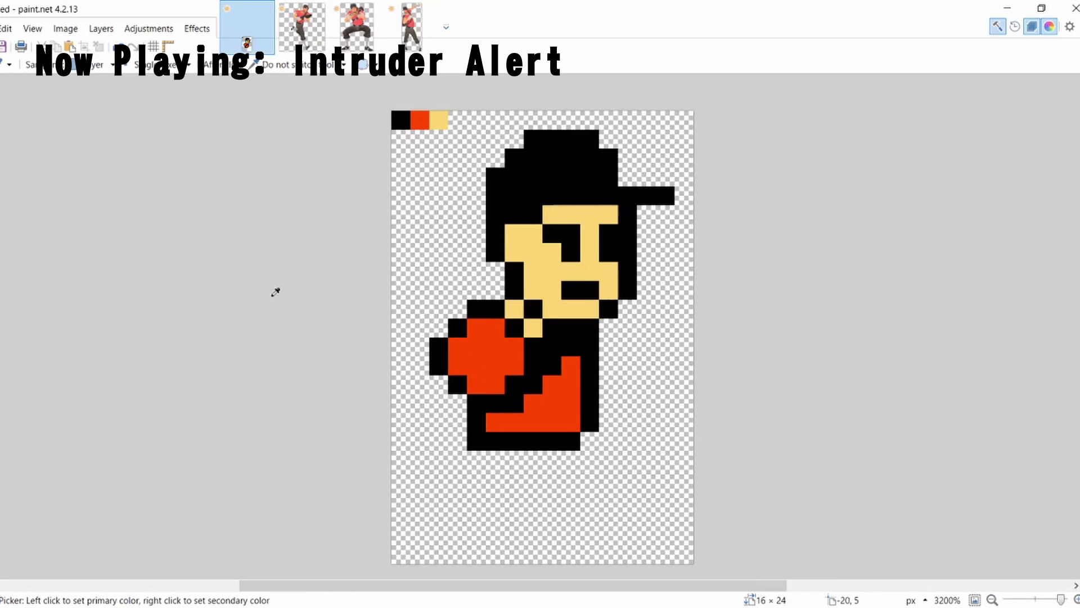
{"action": "left_click", "coordinate": [476, 376]}
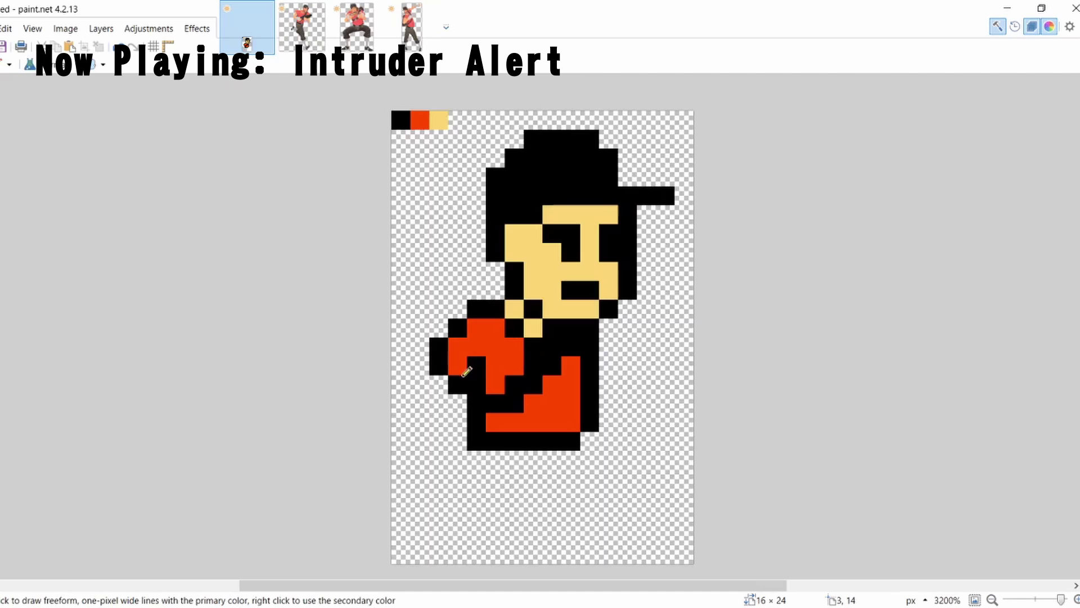
{"action": "key", "text": "k"}
{"action": "left_click", "coordinate": [512, 358]}
{"action": "key", "text": "p"}
{"action": "left_click", "coordinate": [476, 366]}
Sample the skin colour from the face and draw the near arm from beneath the sleeve across the waist.
{"action": "key", "text": "k"}
{"action": "left_click", "coordinate": [553, 289]}
{"action": "key", "text": "p"}
{"action": "mouse_move", "coordinate": [439, 384]}
{"action": "left_mouse_down"}
{"action": "mouse_move", "coordinate": [439, 406]}
{"action": "mouse_move", "coordinate": [429, 392]}
{"action": "mouse_move", "coordinate": [424, 399]}
{"action": "mouse_move", "coordinate": [449, 430]}
{"action": "mouse_move", "coordinate": [469, 434]}
{"action": "mouse_move", "coordinate": [475, 420]}
{"action": "mouse_move", "coordinate": [494, 432]}
{"action": "mouse_move", "coordinate": [499, 420]}
{"action": "mouse_move", "coordinate": [535, 442]}
{"action": "left_mouse_up"}
{"action": "key", "text": "ctrl+z"}
{"action": "key", "text": "ctrl+z"}
{"action": "key", "text": "ctrl+z"}
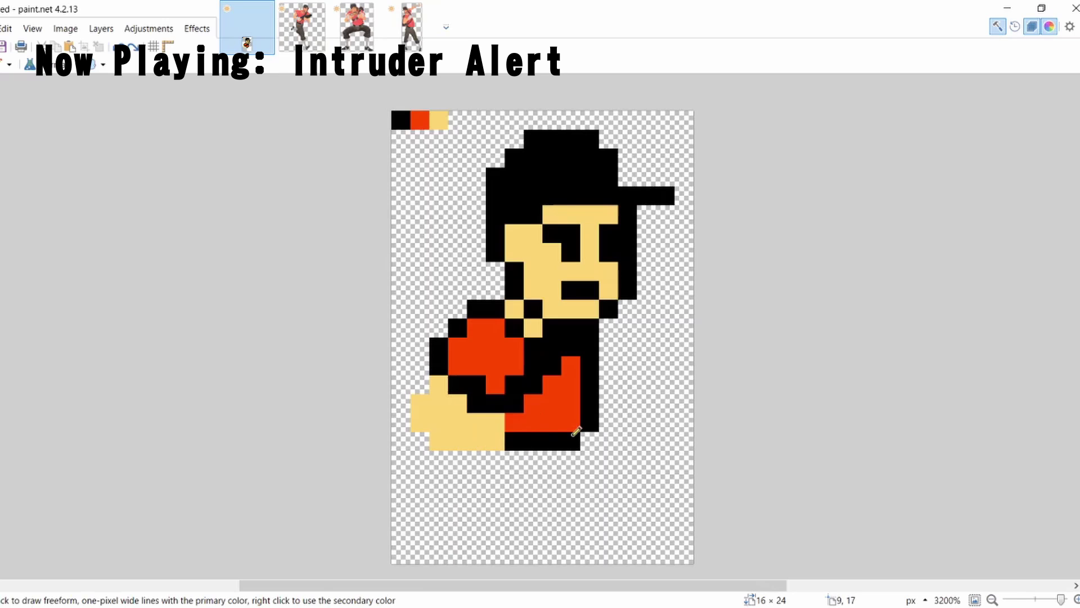
{"action": "mouse_move", "coordinate": [434, 418]}
{"action": "left_mouse_down"}
{"action": "mouse_move", "coordinate": [496, 442]}
{"action": "mouse_move", "coordinate": [509, 425]}
{"action": "mouse_move", "coordinate": [585, 435]}
{"action": "left_mouse_up"}
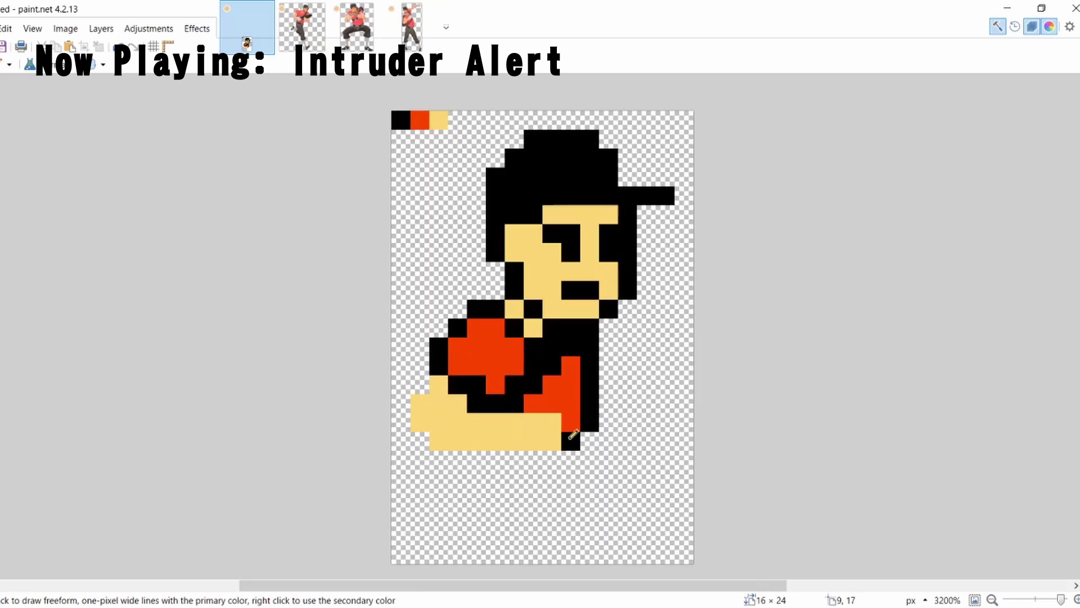
Sample black from the sleeve outline and outline the near arm around its elbow and underside.
{"action": "left_click", "coordinate": [438, 346]}
{"action": "key", "text": "p"}
{"action": "mouse_move", "coordinate": [418, 383]}
{"action": "left_mouse_down"}
{"action": "mouse_move", "coordinate": [422, 438]}
{"action": "mouse_move", "coordinate": [459, 452]}
{"action": "mouse_move", "coordinate": [542, 462]}
{"action": "mouse_move", "coordinate": [588, 446]}
{"action": "mouse_move", "coordinate": [574, 424]}
{"action": "mouse_move", "coordinate": [614, 417]}
{"action": "left_mouse_up"}
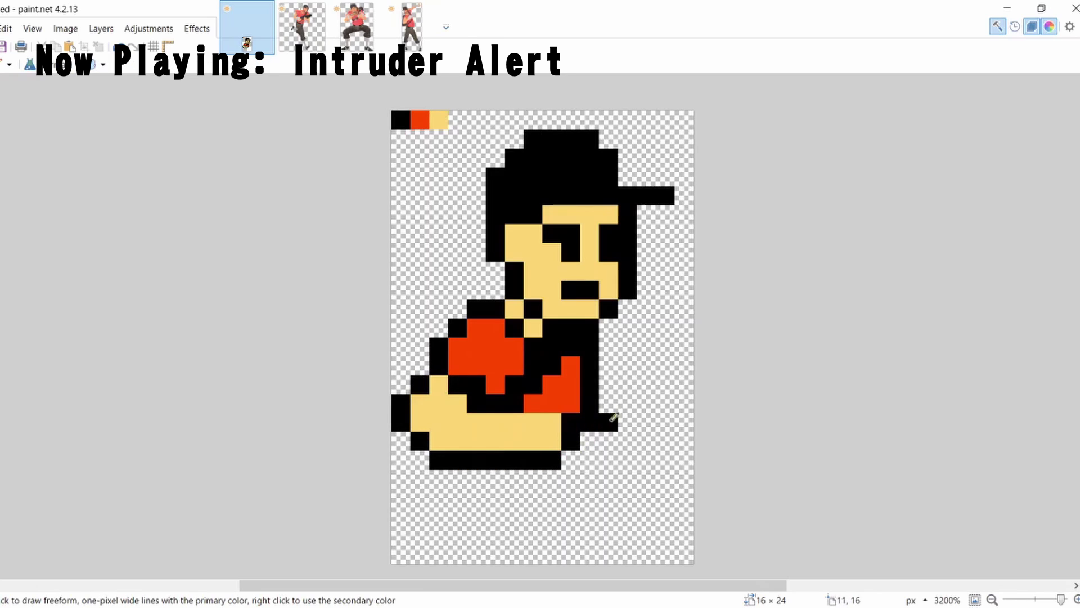
Compare with the reference image and try a thick black bar extending forward from the hand, with a short grip beneath it.
{"action": "key", "text": "ctrl+Tab"}
{"action": "key", "text": "ctrl+shift+Tab"}
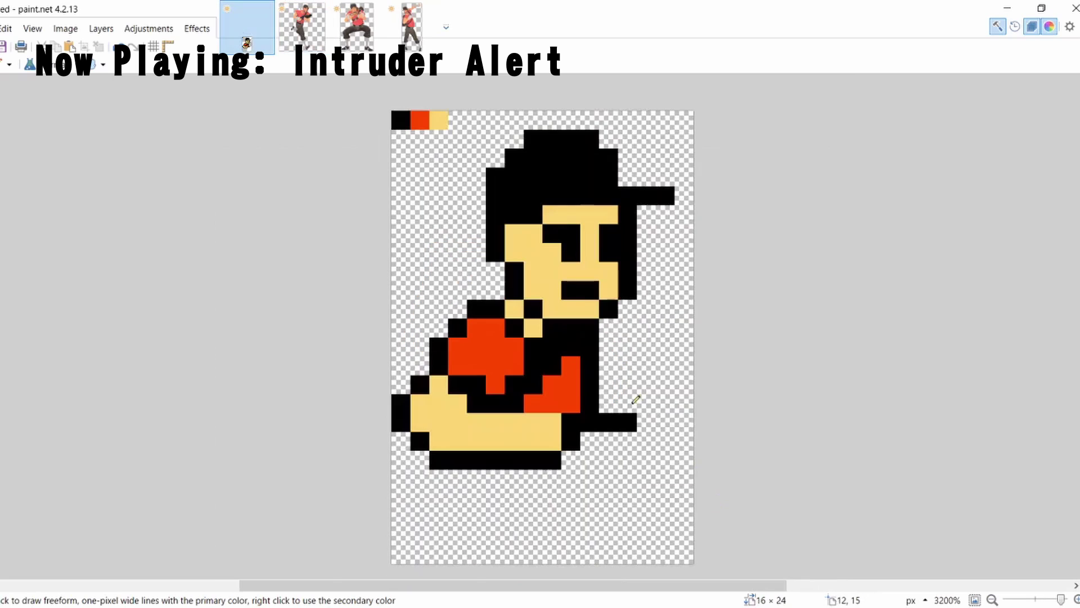
{"action": "left_click_drag", "start_coordinate": [579, 409], "coordinate": [689, 422]}
{"action": "left_click_drag", "start_coordinate": [582, 438], "coordinate": [689, 442]}
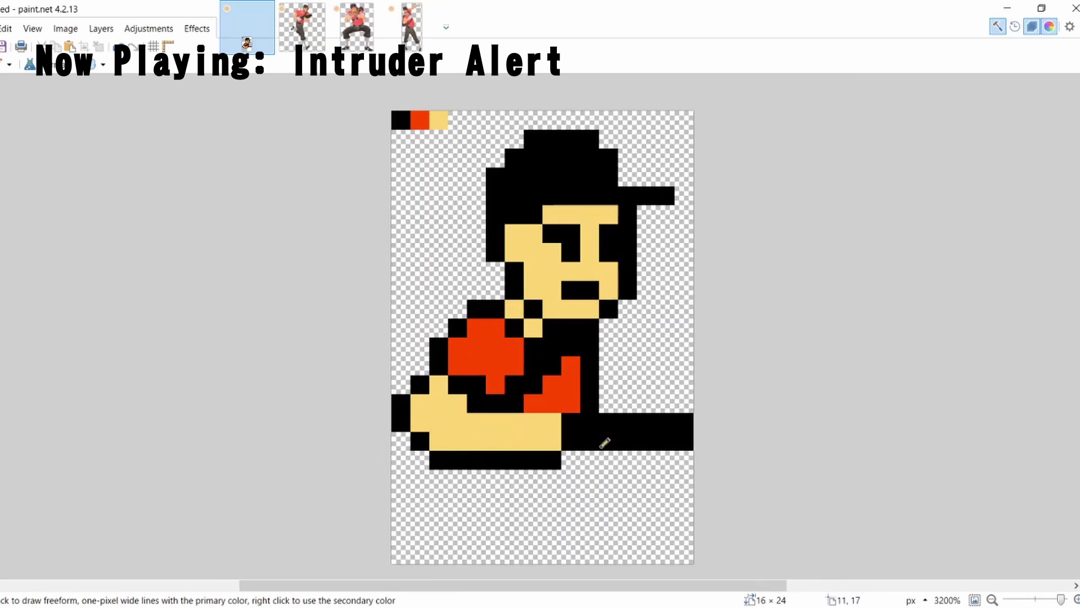
{"action": "left_click_drag", "start_coordinate": [580, 457], "coordinate": [612, 450]}
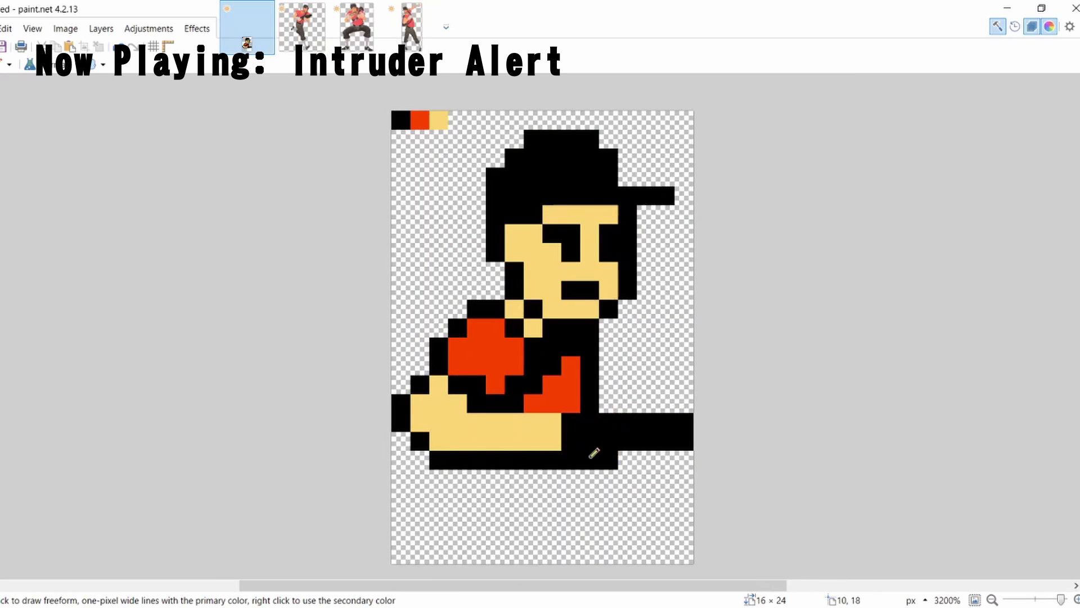
{"action": "key", "text": "ctrl+z"}
{"action": "key", "text": "ctrl+Tab"}
{"action": "key", "text": "ctrl+shift+Tab"}
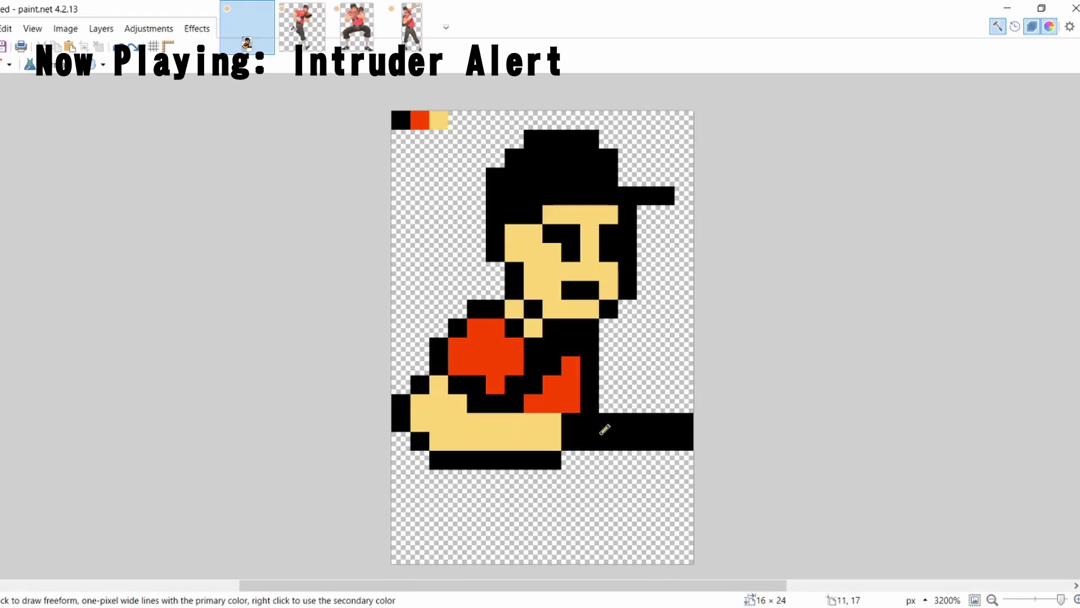
{"action": "left_click_drag", "start_coordinate": [590, 459], "coordinate": [607, 478]}
{"action": "left_click_drag", "start_coordinate": [594, 477], "coordinate": [570, 492]}
{"action": "key", "text": "ctrl+z"}
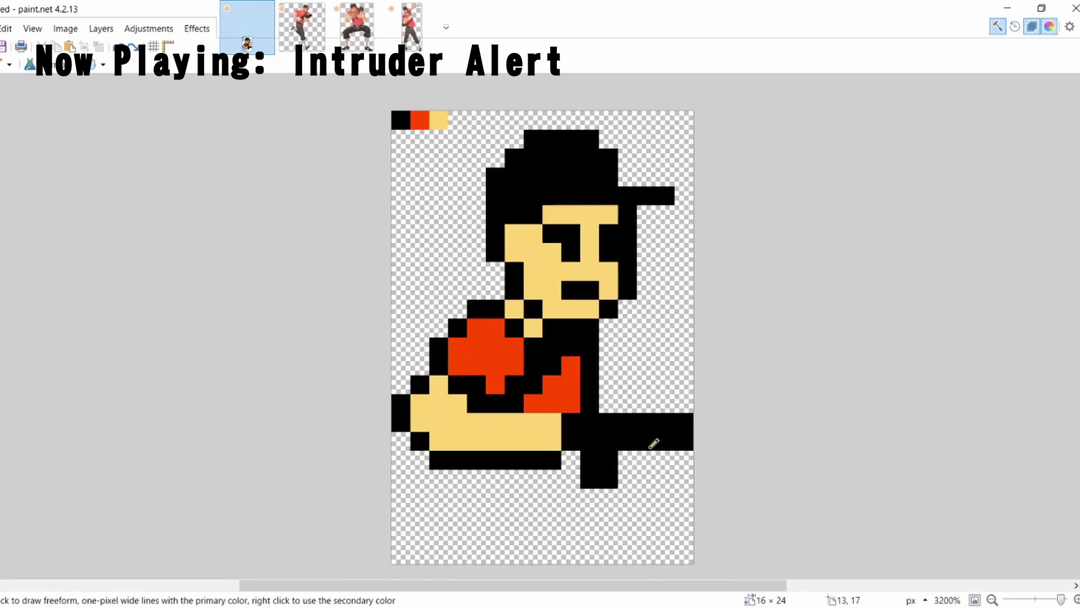
Undo the bar and recent outline strokes, and redraw the black outline around the near arm's elbow and underside.
{"action": "key", "text": "ctrl+z"}
{"action": "key", "text": "ctrl+z"}
{"action": "key", "text": "ctrl+z"}
{"action": "key", "text": "ctrl+z"}
{"action": "key", "text": "ctrl+z"}
{"action": "key", "text": "ctrl+z"}
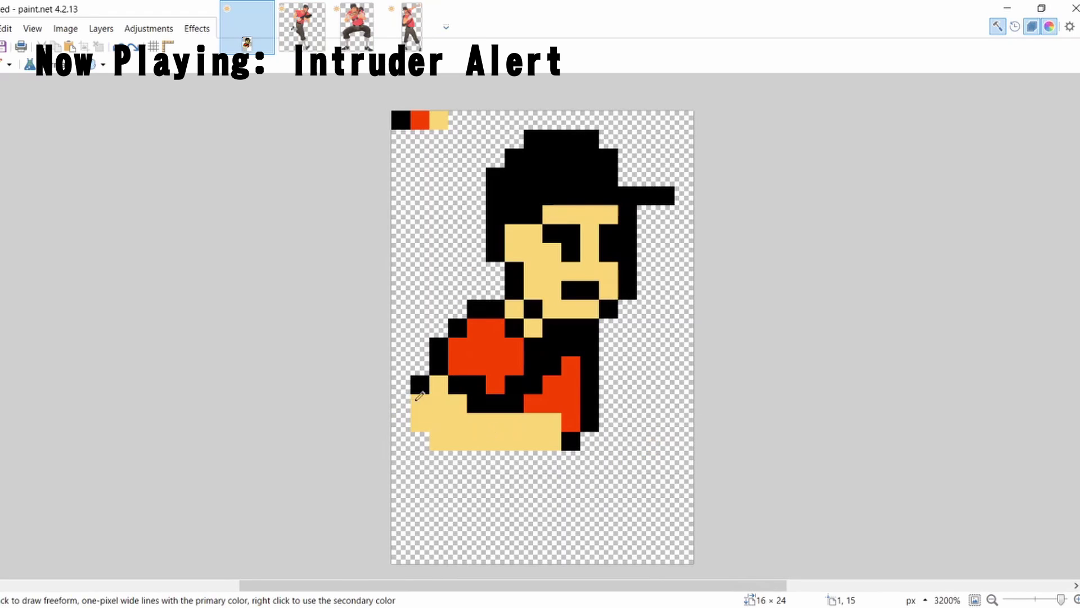
{"action": "mouse_move", "coordinate": [401, 404]}
{"action": "left_mouse_down"}
{"action": "mouse_move", "coordinate": [433, 441]}
{"action": "mouse_move", "coordinate": [553, 455]}
{"action": "left_mouse_up"}
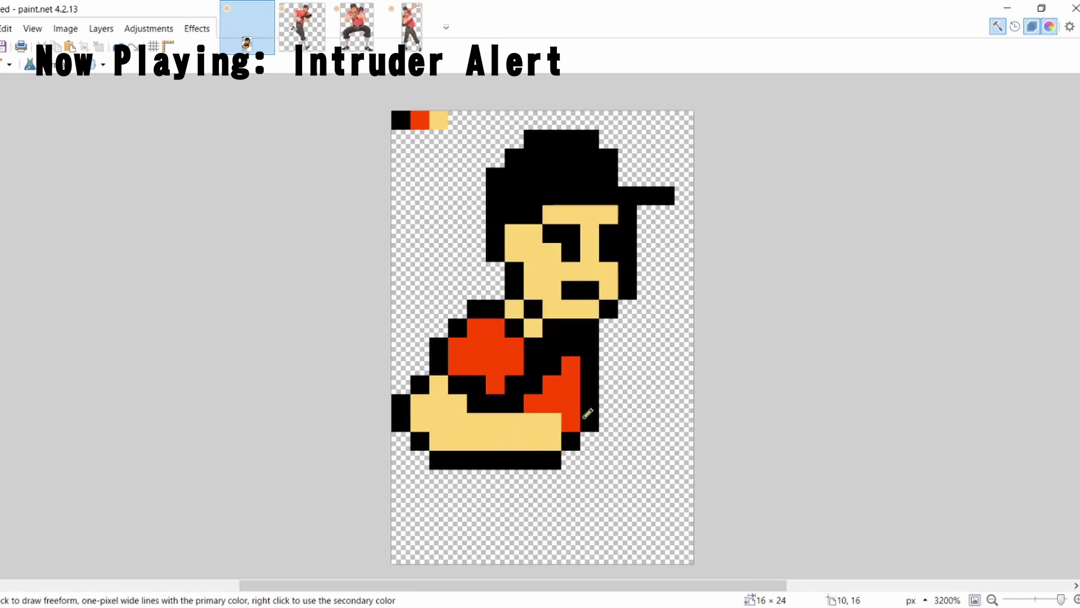
Select the whole canvas, cut and paste the character, and move it up by one pixel.
{"action": "key", "text": "s"}
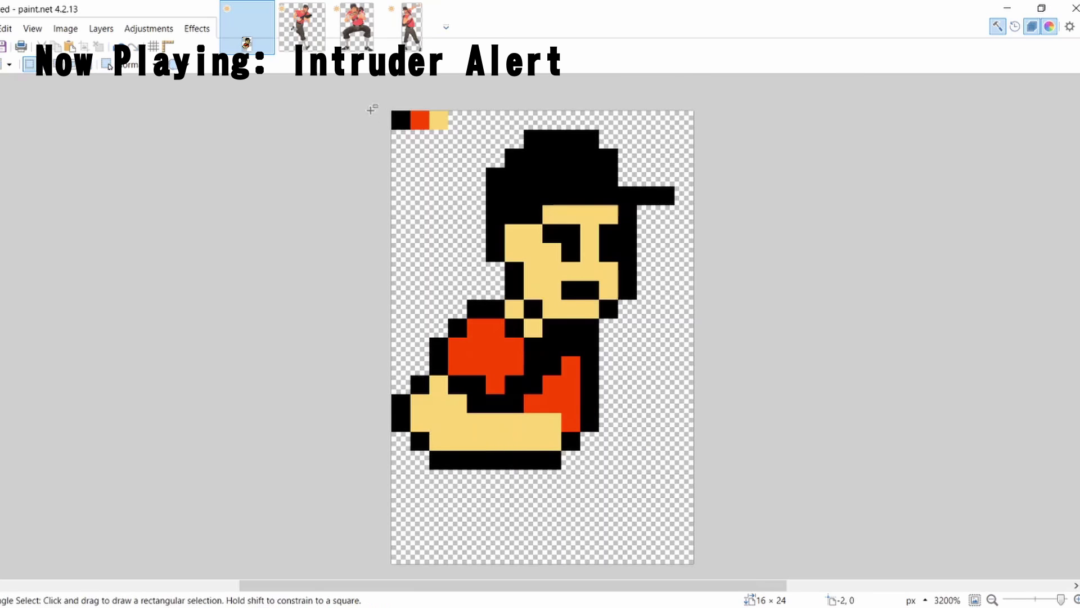
{"action": "left_click_drag", "start_coordinate": [371, 109], "coordinate": [696, 568]}
{"action": "key", "text": "ctrl+x"}
{"action": "key", "text": "ctrl+v"}
{"action": "key", "text": "Up"}
{"action": "scroll", "coordinate": [537, 349], "scroll_direction": "up", "scroll_amount": 2}
{"action": "key", "text": "ctrl+d"}
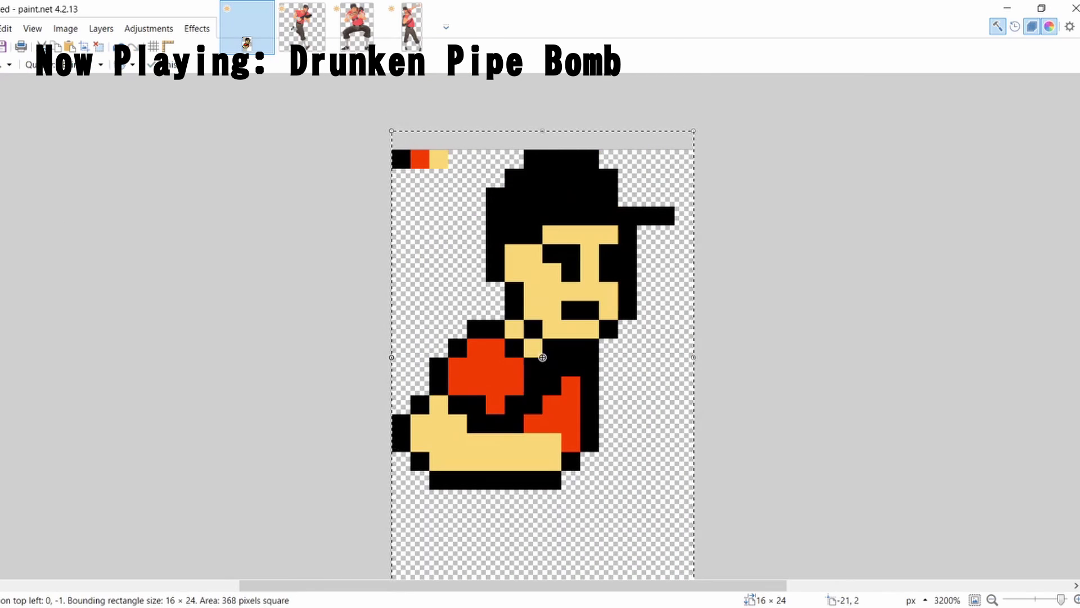
Draw the far forearm in front of the torso with a black outline and a skin-coloured interior.
{"action": "key", "text": "s"}
{"action": "key", "text": "p"}
{"action": "left_click", "coordinate": [613, 426]}
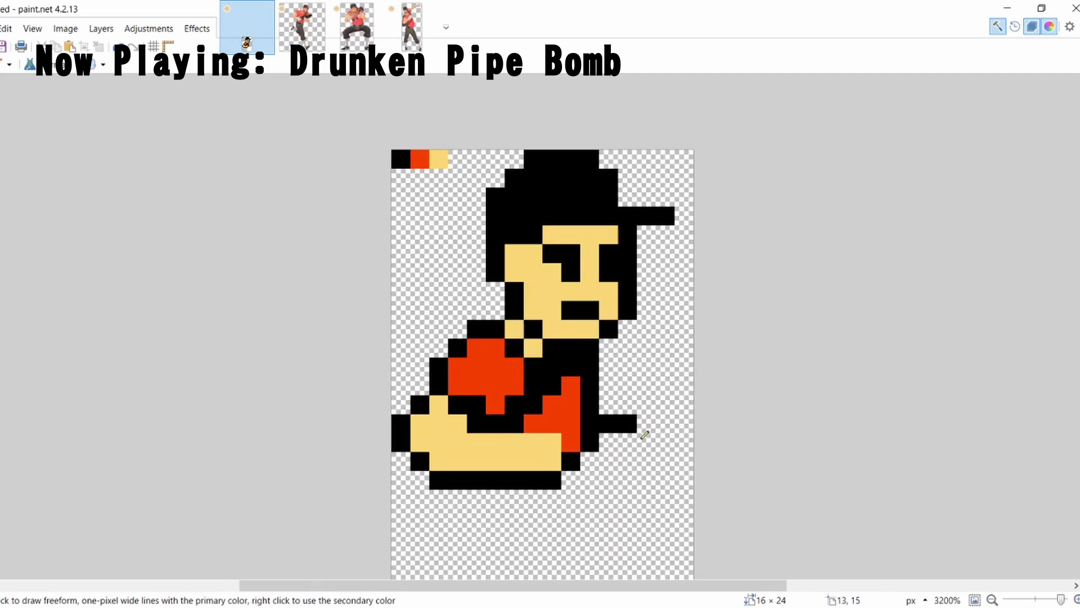
{"action": "mouse_move", "coordinate": [627, 478]}
{"action": "left_mouse_down"}
{"action": "mouse_move", "coordinate": [579, 477]}
{"action": "mouse_move", "coordinate": [607, 444]}
{"action": "left_mouse_up"}
{"action": "left_click", "coordinate": [554, 458], "text": "ctrl"}
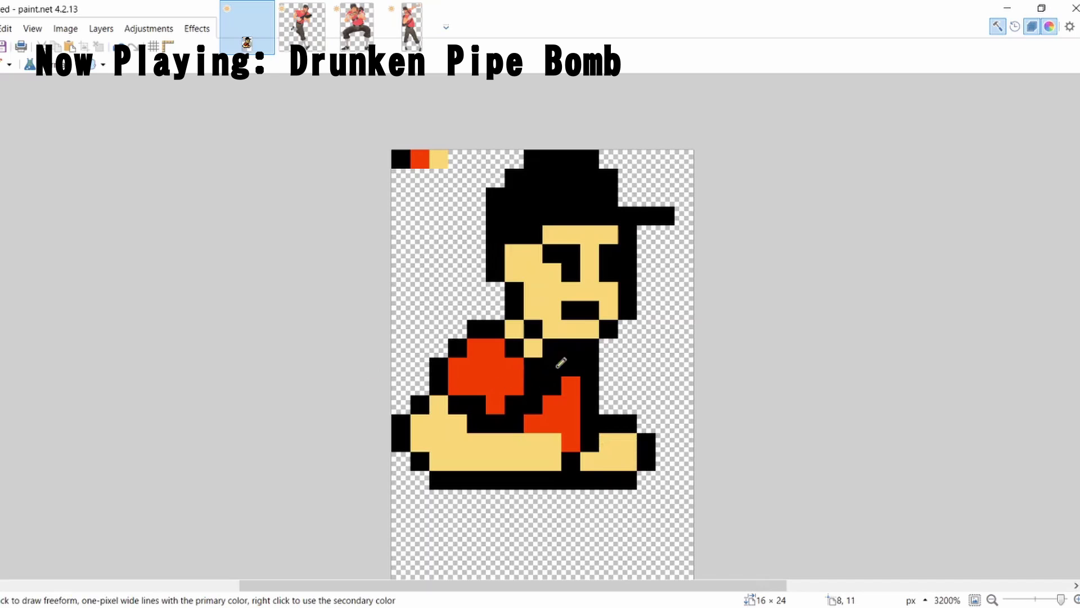
Sample black and draw the hips as a one-pixel-high row directly below the arms.
{"action": "key", "text": "k"}
{"action": "left_click", "coordinate": [534, 366], "text": "ctrl"}
{"action": "left_click", "coordinate": [572, 365]}
{"action": "key", "text": "ctrl"}
{"action": "scroll", "coordinate": [41, 295], "scroll_direction": "down", "scroll_amount": 2}
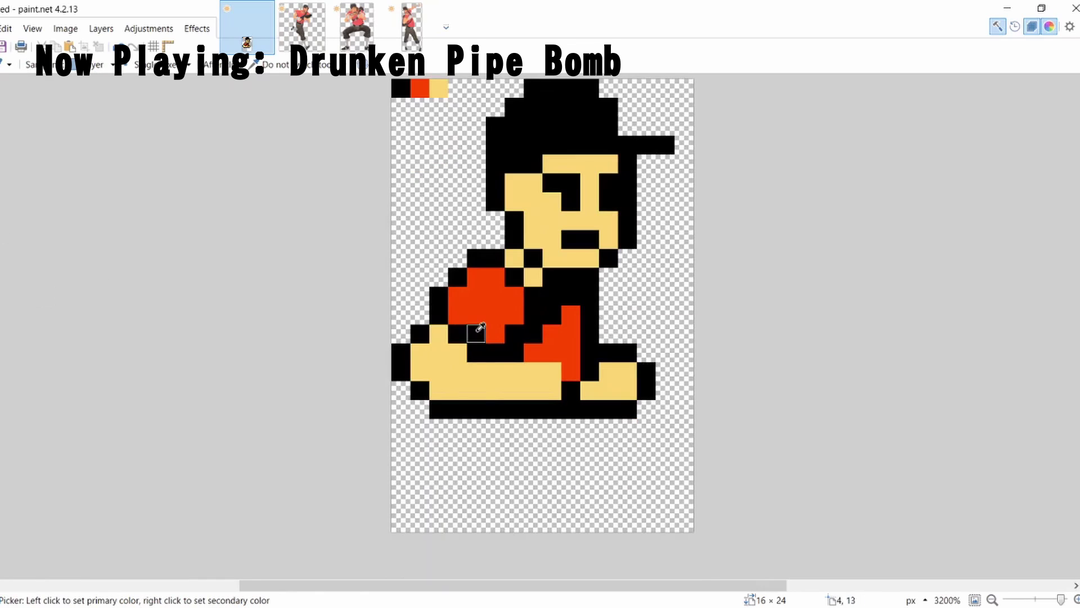
{"action": "left_click_drag", "start_coordinate": [495, 428], "coordinate": [574, 429]}
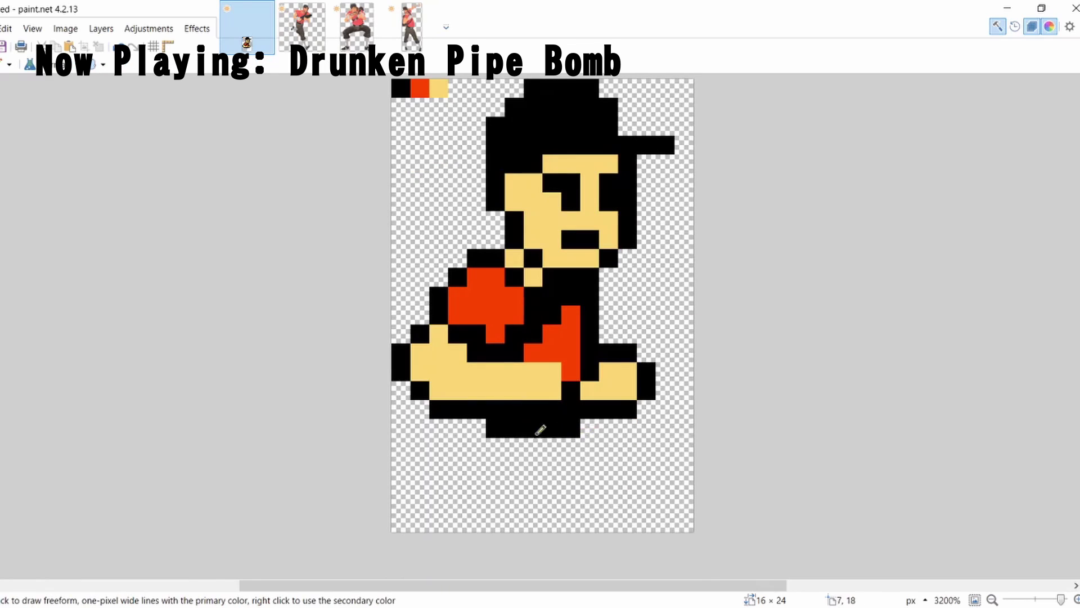
{"action": "left_click", "coordinate": [476, 428]}
Draw two black trouser legs below the hips, leaving a one-pixel gap between them.
{"action": "left_click_drag", "start_coordinate": [492, 445], "coordinate": [494, 467]}
{"action": "left_click_drag", "start_coordinate": [477, 447], "coordinate": [477, 484]}
{"action": "left_click_drag", "start_coordinate": [513, 447], "coordinate": [494, 488]}
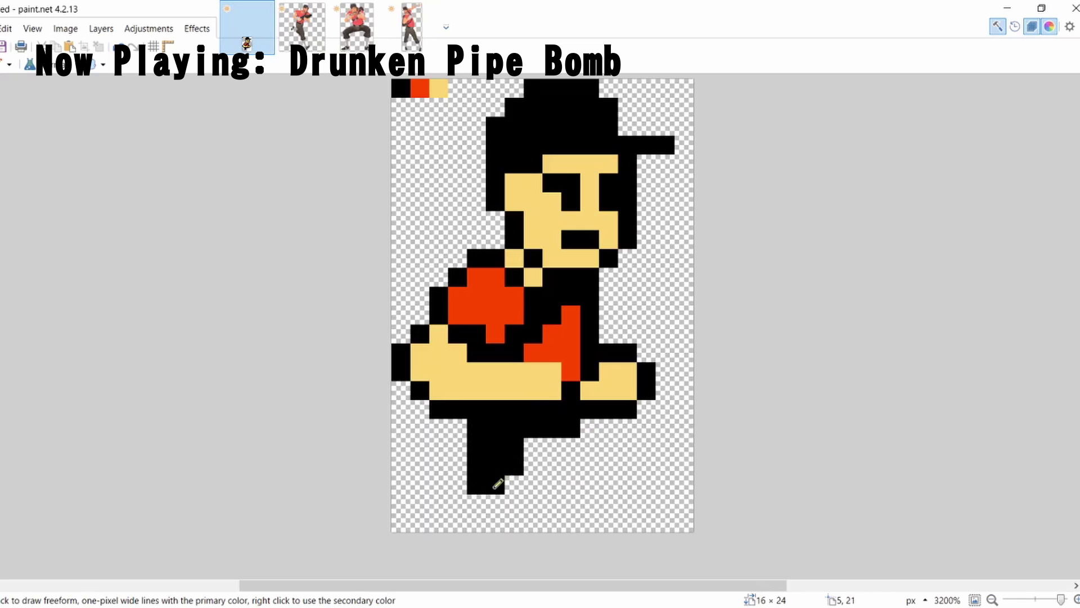
{"action": "left_click_drag", "start_coordinate": [571, 447], "coordinate": [555, 447]}
{"action": "left_click", "coordinate": [514, 485]}
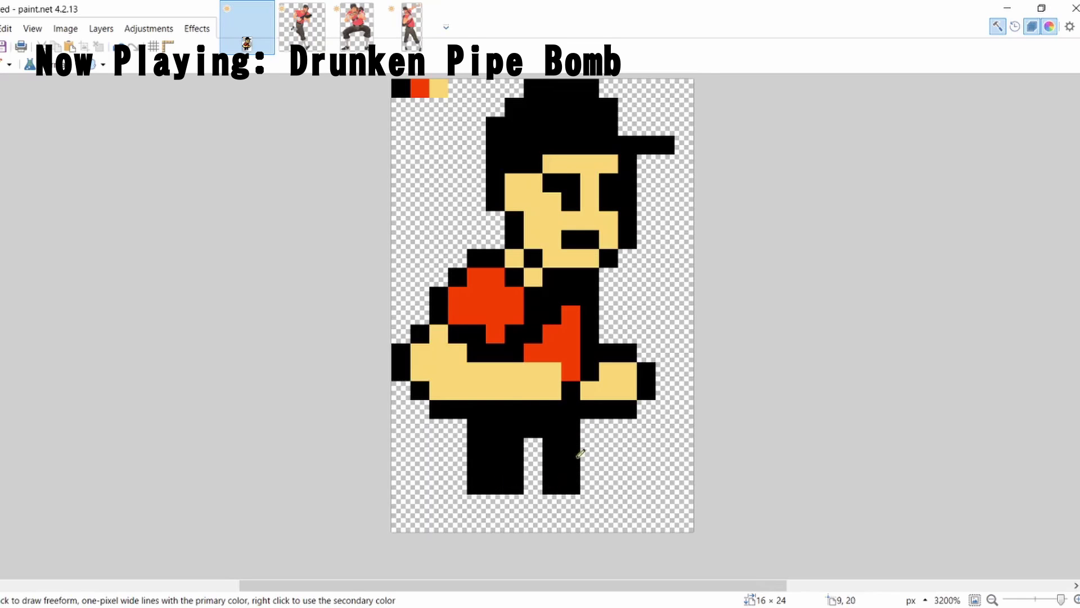
Check the legs in the reference image and try filling the gap between the trouser legs with black.
{"action": "left_click", "coordinate": [301, 27]}
{"action": "scroll", "coordinate": [338, 253], "scroll_direction": "down", "scroll_amount": 3}
{"action": "left_click", "coordinate": [247, 28]}
{"action": "mouse_move", "coordinate": [551, 450]}
{"action": "left_mouse_down"}
{"action": "mouse_move", "coordinate": [543, 475]}
{"action": "mouse_move", "coordinate": [539, 447]}
{"action": "left_mouse_up"}
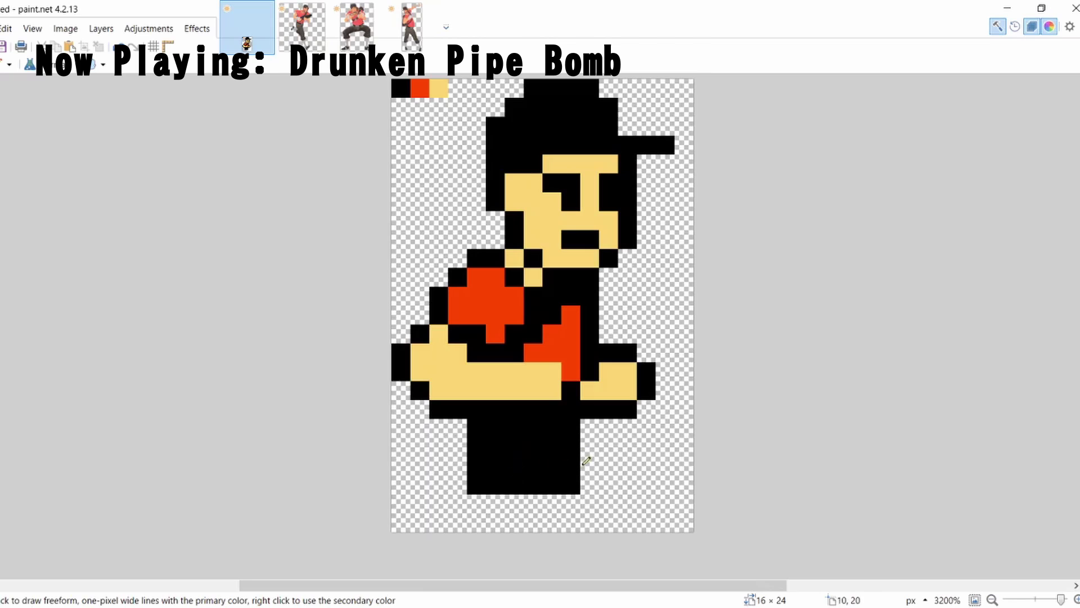
{"action": "key", "text": "ctrl+z"}
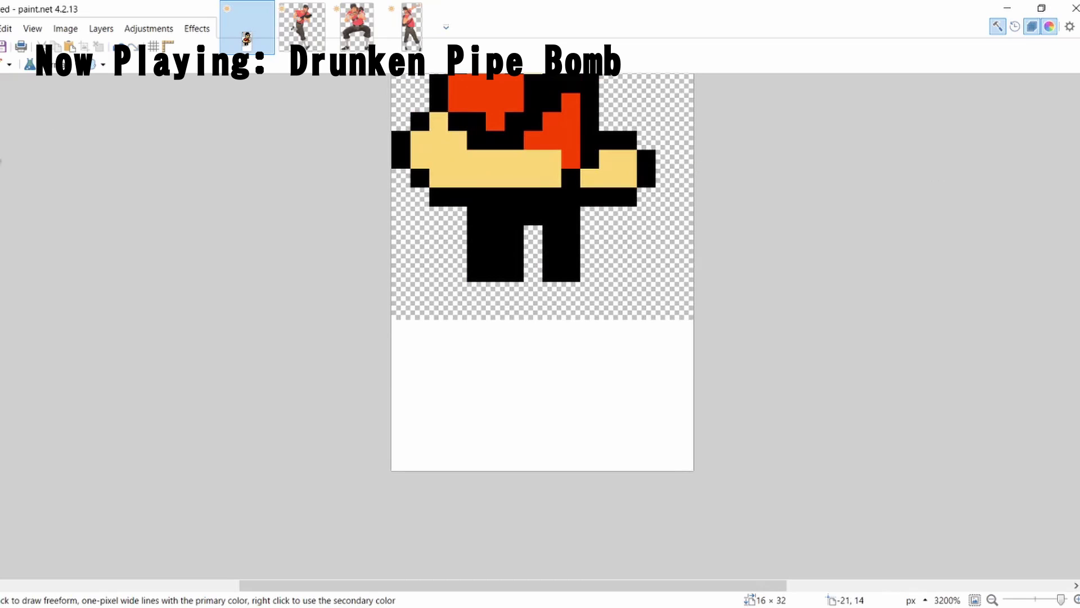
Clear the white strip from the canvas's added lower rows so they are transparent.
{"action": "key", "text": "s"}
{"action": "left_click_drag", "start_coordinate": [376, 327], "coordinate": [703, 481]}
{"action": "key", "text": "Delete"}
{"action": "scroll", "coordinate": [844, 145], "scroll_direction": "up", "scroll_amount": 3}
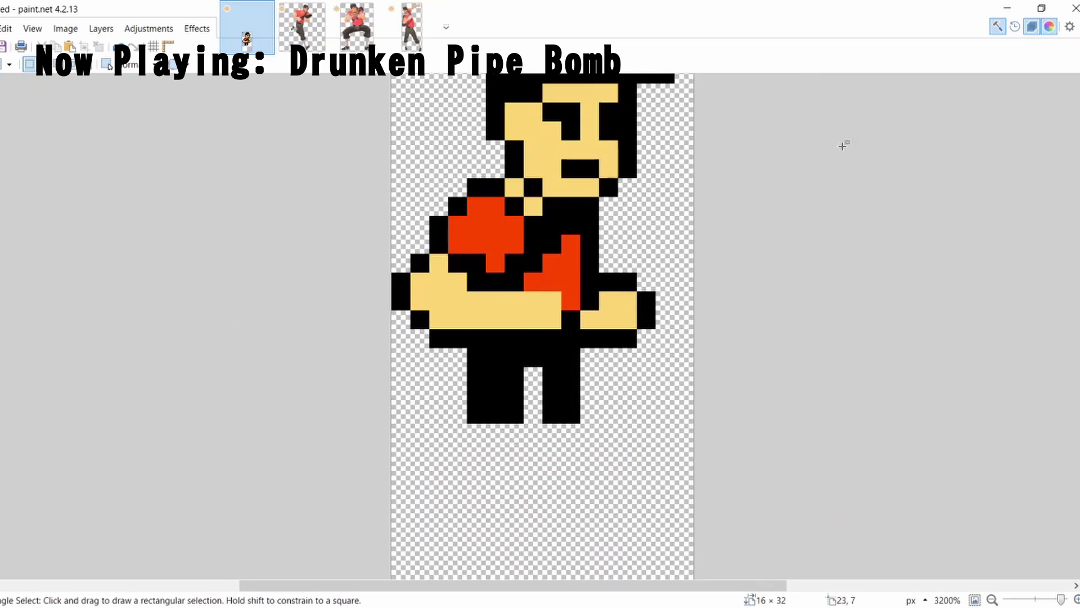
Lengthen both black trouser legs downward and start the back leg's cuff with its two edge pixels.
{"action": "key", "text": "p"}
{"action": "scroll", "coordinate": [571, 506], "scroll_direction": "down", "scroll_amount": 2}
{"action": "left_click_drag", "start_coordinate": [546, 433], "coordinate": [580, 433]}
{"action": "left_click_drag", "start_coordinate": [489, 433], "coordinate": [489, 437]}
{"action": "left_click", "coordinate": [476, 450]}
{"action": "left_click", "coordinate": [514, 450]}
{"action": "scroll", "coordinate": [515, 445], "scroll_direction": "down", "scroll_amount": 2}
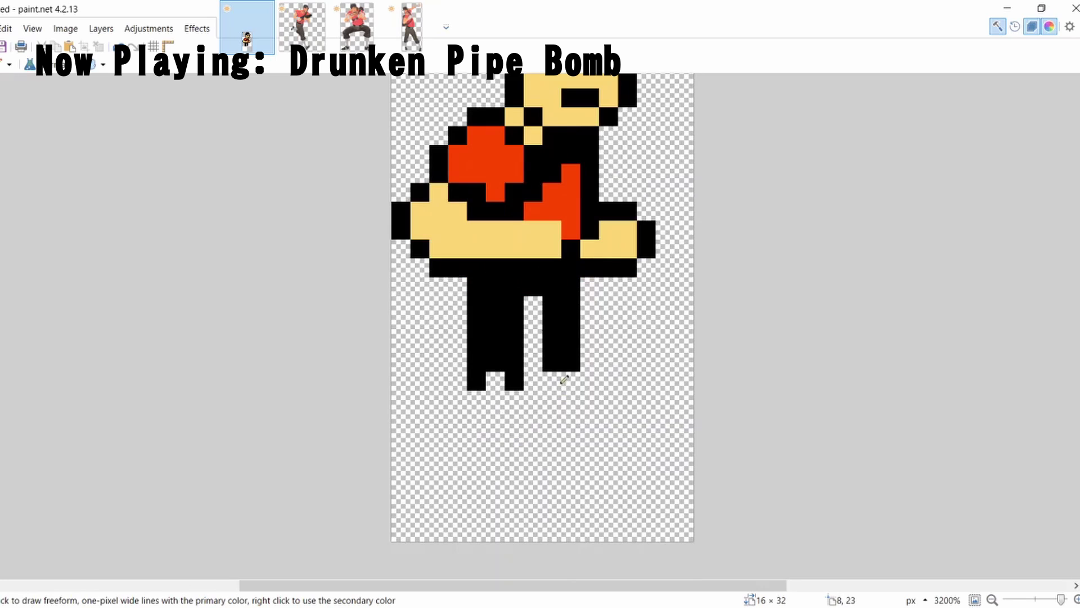
Check the trousers in the reference image and complete two-pixel-high black cuffs that flare outward on both legs.
{"action": "left_click", "coordinate": [551, 380]}
{"action": "left_click", "coordinate": [394, 4]}
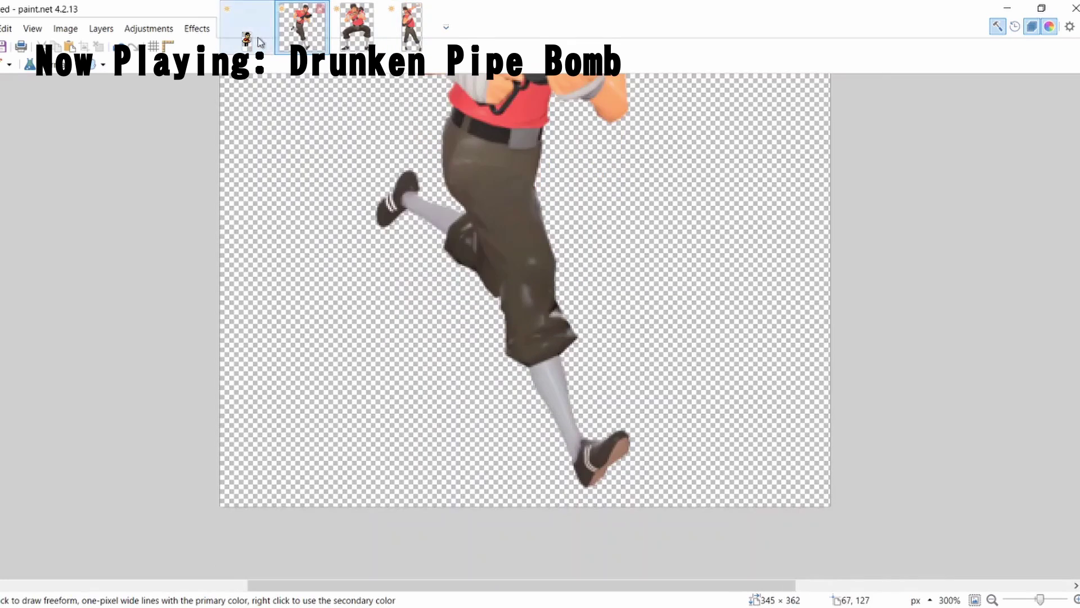
{"action": "left_click", "coordinate": [246, 28]}
{"action": "left_click", "coordinate": [570, 380]}
{"action": "left_click", "coordinate": [590, 380]}
{"action": "left_click", "coordinate": [495, 380]}
{"action": "left_click", "coordinate": [459, 381]}
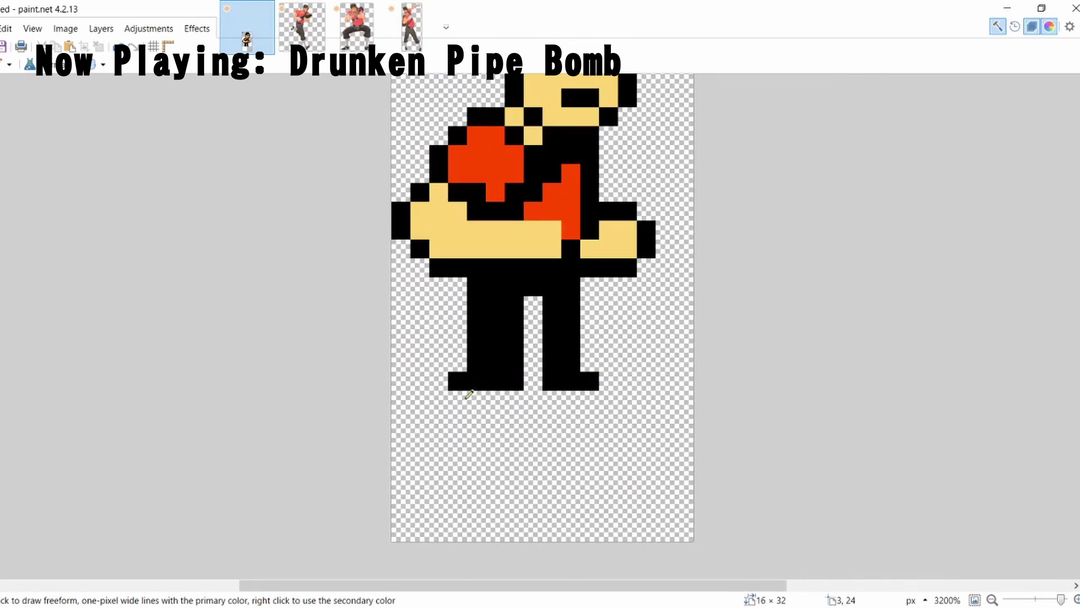
{"action": "left_click", "coordinate": [457, 362]}
{"action": "left_click", "coordinate": [590, 362]}
{"action": "scroll", "coordinate": [573, 327], "scroll_direction": "up", "scroll_amount": 2}
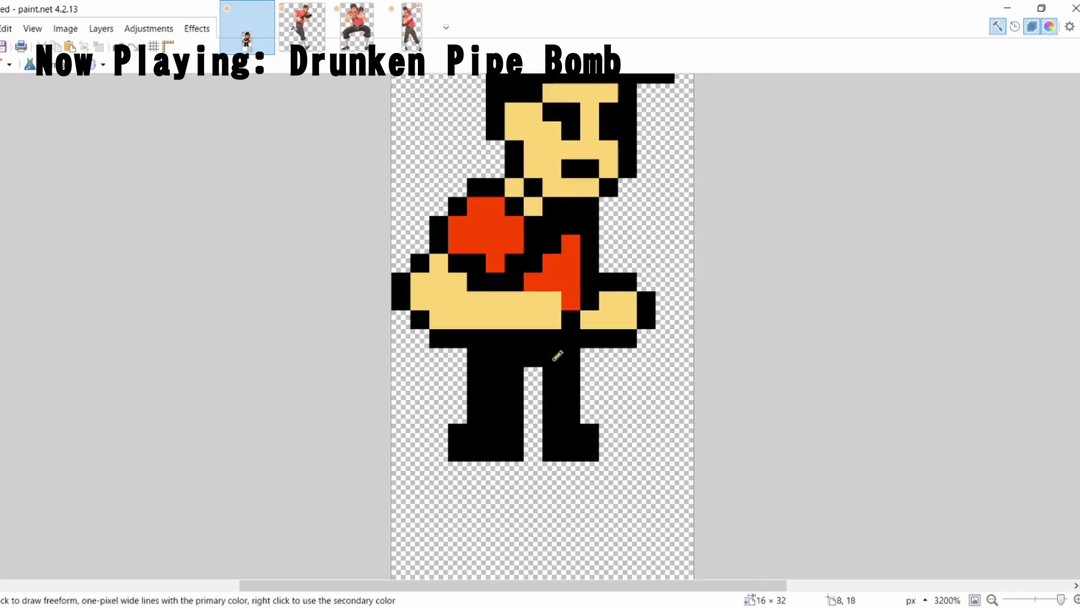
Check the lower legs in the reference image and draw them in the skin colour beneath both trouser cuffs.
{"action": "key", "text": "k"}
{"action": "left_click", "coordinate": [299, 34]}
{"action": "key", "text": "p"}
{"action": "left_click", "coordinate": [245, 51]}
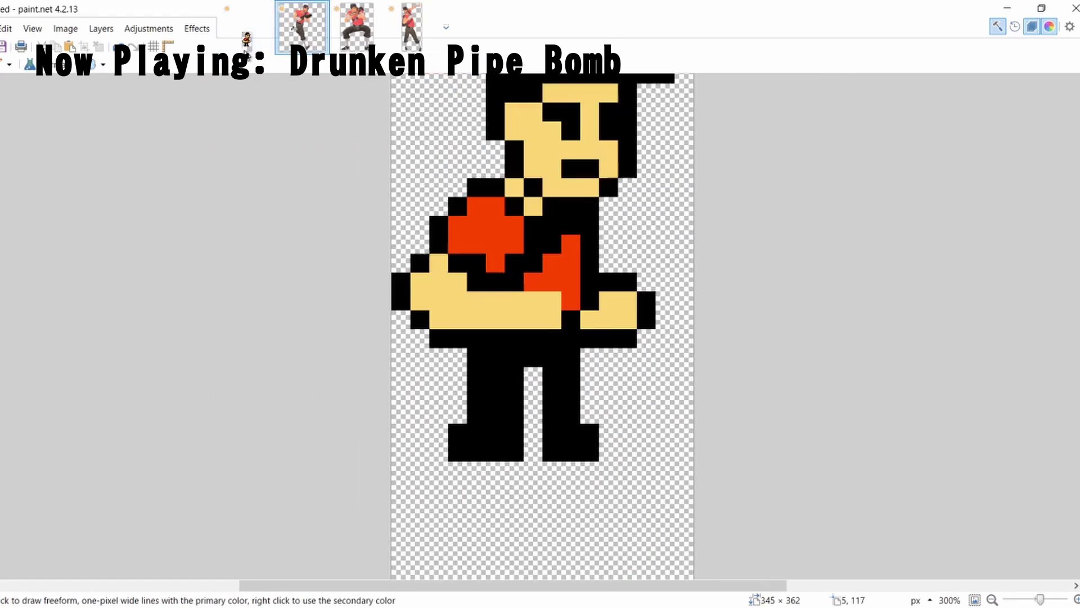
{"action": "mouse_move", "coordinate": [476, 400]}
{"action": "left_mouse_down"}
{"action": "mouse_move", "coordinate": [510, 403]}
{"action": "mouse_move", "coordinate": [509, 432]}
{"action": "mouse_move", "coordinate": [484, 420]}
{"action": "mouse_move", "coordinate": [507, 432]}
{"action": "mouse_move", "coordinate": [519, 478]}
{"action": "left_mouse_up"}
{"action": "mouse_move", "coordinate": [554, 397]}
{"action": "left_mouse_down"}
{"action": "mouse_move", "coordinate": [556, 466]}
{"action": "mouse_move", "coordinate": [573, 458]}
{"action": "mouse_move", "coordinate": [582, 478]}
{"action": "left_mouse_up"}
{"action": "scroll", "coordinate": [545, 514], "scroll_direction": "down", "scroll_amount": 2}
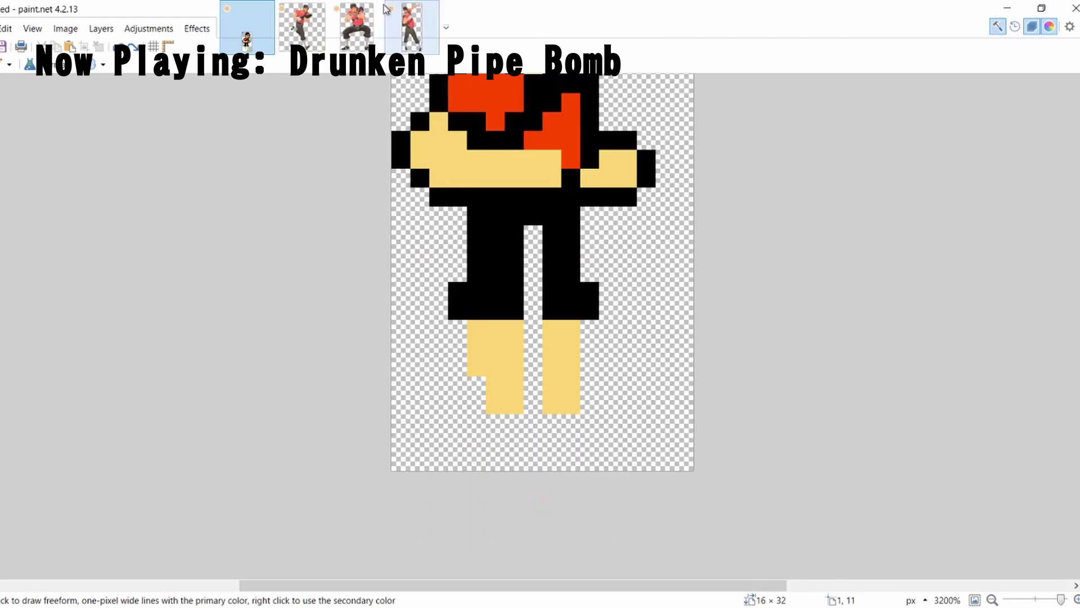
Check the feet in the reference images and draw black shoes beneath both lower legs.
{"action": "left_click", "coordinate": [316, 31]}
{"action": "left_click", "coordinate": [360, 36]}
{"action": "scroll", "coordinate": [427, 377], "scroll_direction": "down", "scroll_amount": 2}
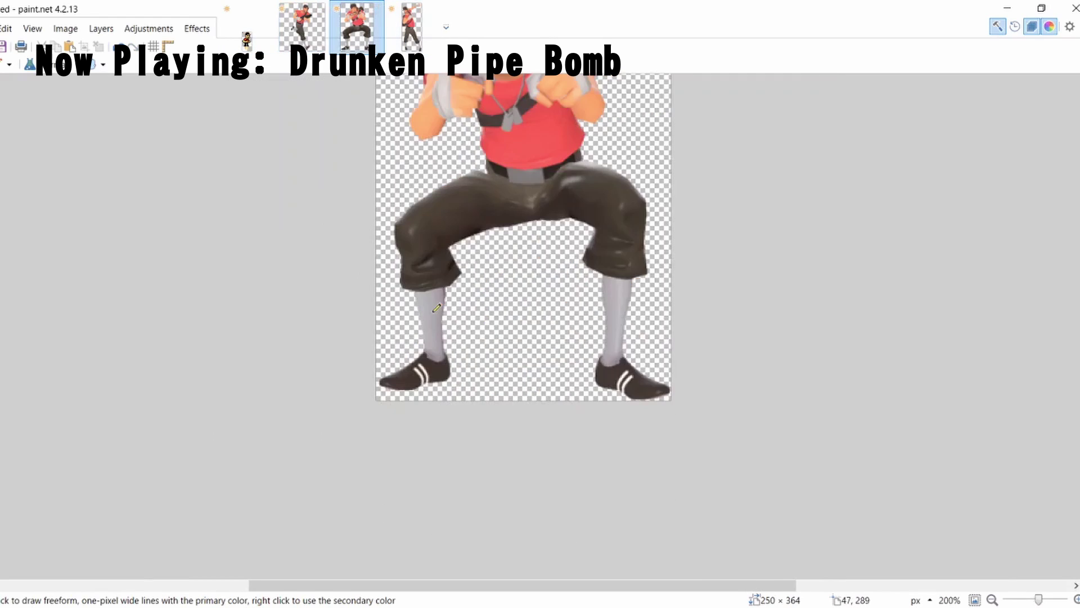
{"action": "left_click", "coordinate": [411, 28]}
{"action": "left_click", "coordinate": [247, 28]}
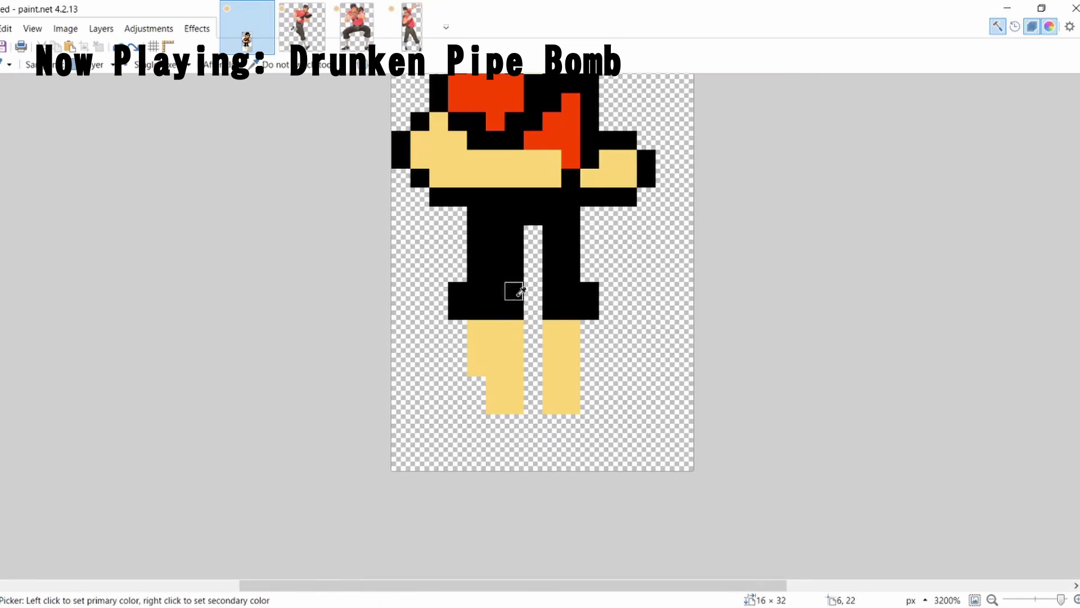
{"action": "left_click", "coordinate": [496, 423]}
{"action": "left_click", "coordinate": [513, 422]}
Outline both lower legs in black, including the gap between them, and finish the toes of the shoes.
{"action": "mouse_move", "coordinate": [477, 405]}
{"action": "left_mouse_down"}
{"action": "mouse_move", "coordinate": [466, 360]}
{"action": "mouse_move", "coordinate": [459, 329]}
{"action": "left_mouse_up"}
{"action": "mouse_move", "coordinate": [589, 330]}
{"action": "left_mouse_down"}
{"action": "mouse_move", "coordinate": [589, 395]}
{"action": "mouse_move", "coordinate": [569, 420]}
{"action": "mouse_move", "coordinate": [585, 421]}
{"action": "mouse_move", "coordinate": [563, 443]}
{"action": "mouse_move", "coordinate": [585, 443]}
{"action": "mouse_move", "coordinate": [579, 460]}
{"action": "mouse_move", "coordinate": [610, 456]}
{"action": "left_mouse_up"}
{"action": "mouse_move", "coordinate": [506, 435]}
{"action": "left_mouse_down"}
{"action": "mouse_move", "coordinate": [473, 463]}
{"action": "mouse_move", "coordinate": [473, 447]}
{"action": "mouse_move", "coordinate": [475, 467]}
{"action": "mouse_move", "coordinate": [507, 462]}
{"action": "mouse_move", "coordinate": [461, 459]}
{"action": "mouse_move", "coordinate": [477, 442]}
{"action": "left_mouse_up"}
{"action": "key", "text": "ctrl+z"}
{"action": "left_click_drag", "start_coordinate": [530, 311], "coordinate": [531, 399]}
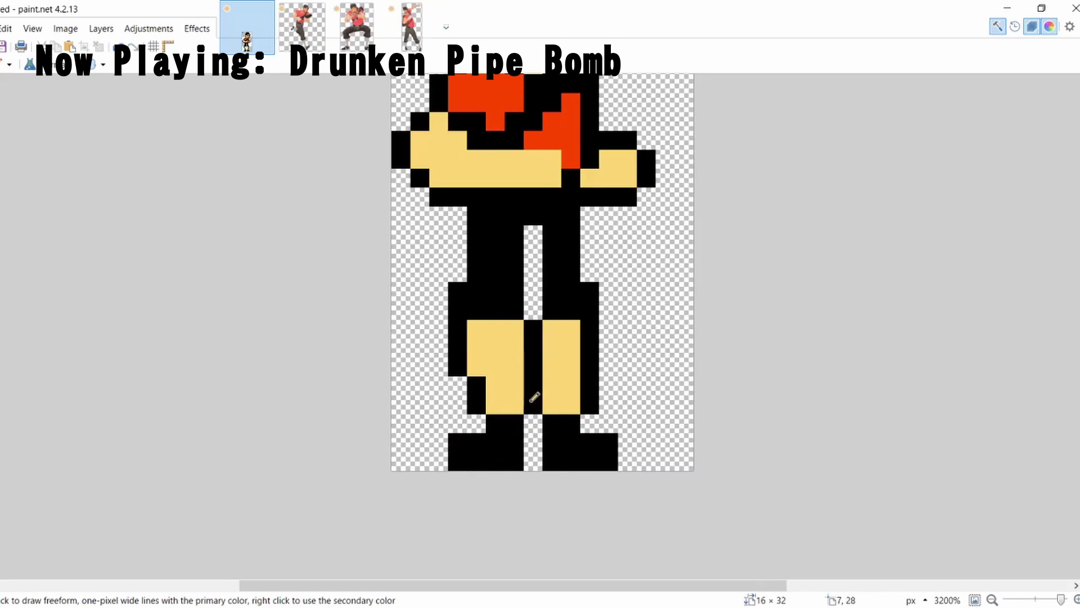
Try to paint the gap between the two trouser legs.
{"action": "key", "text": "k"}
{"action": "left_click", "coordinate": [550, 366]}
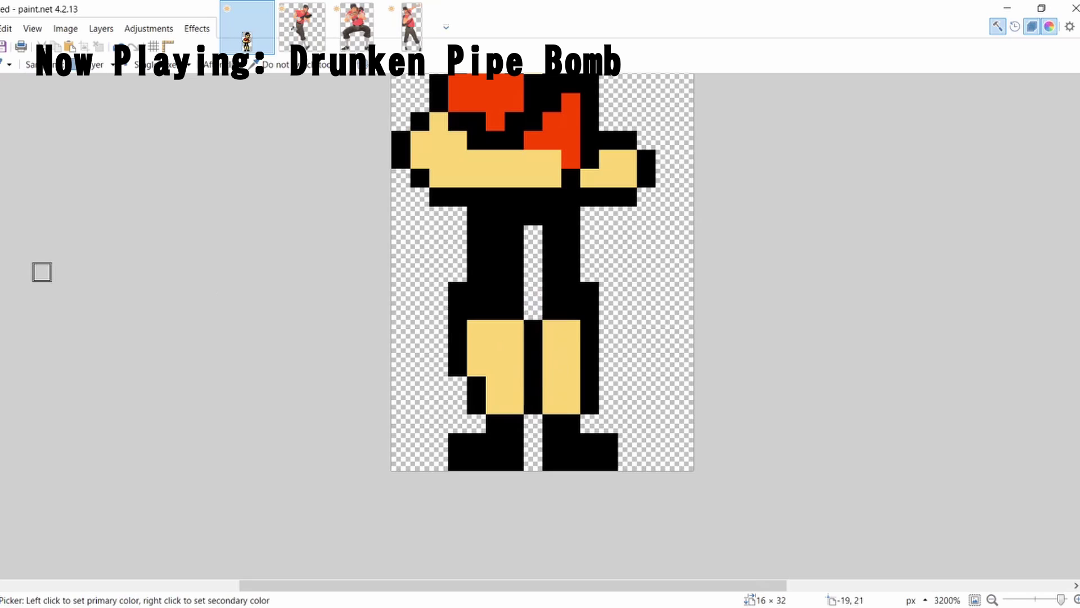
{"action": "left_click", "coordinate": [3, 251]}
{"action": "left_click_drag", "start_coordinate": [529, 315], "coordinate": [530, 240]}
{"action": "key", "text": "ctrl+z"}
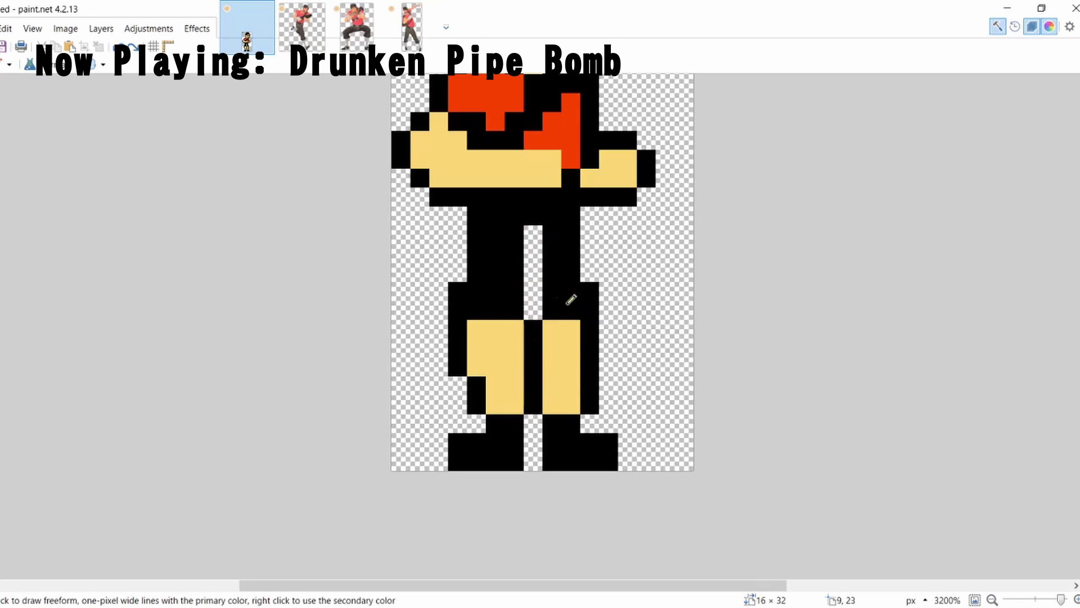
Remove the flared cuff and stepped outline from the back leg so its black outer edge runs straight down.
{"action": "scroll", "coordinate": [571, 299], "scroll_direction": "down", "scroll_amount": 10}
{"action": "scroll", "coordinate": [428, 291], "scroll_direction": "up", "scroll_amount": 11}
{"action": "key", "text": "s"}
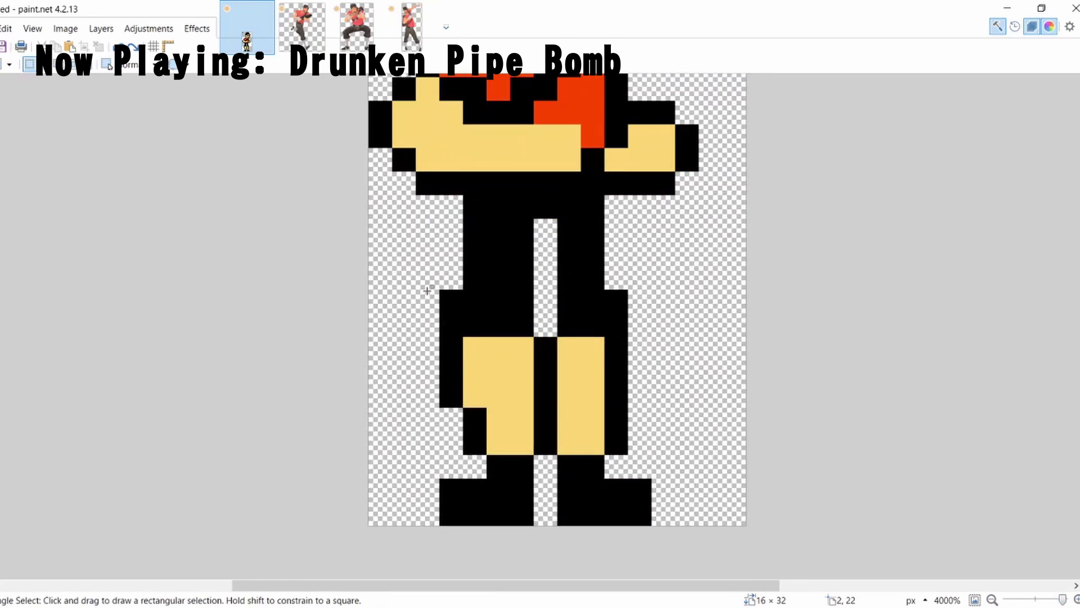
{"action": "key", "text": "Delete"}
{"action": "mouse_move", "coordinate": [427, 290]}
{"action": "left_mouse_down"}
{"action": "mouse_move", "coordinate": [463, 408]}
{"action": "mouse_move", "coordinate": [480, 340]}
{"action": "left_mouse_up"}
{"action": "key", "text": "ctrl+d"}
{"action": "key", "text": "k"}
{"action": "key", "text": "p"}
{"action": "key", "text": "s"}
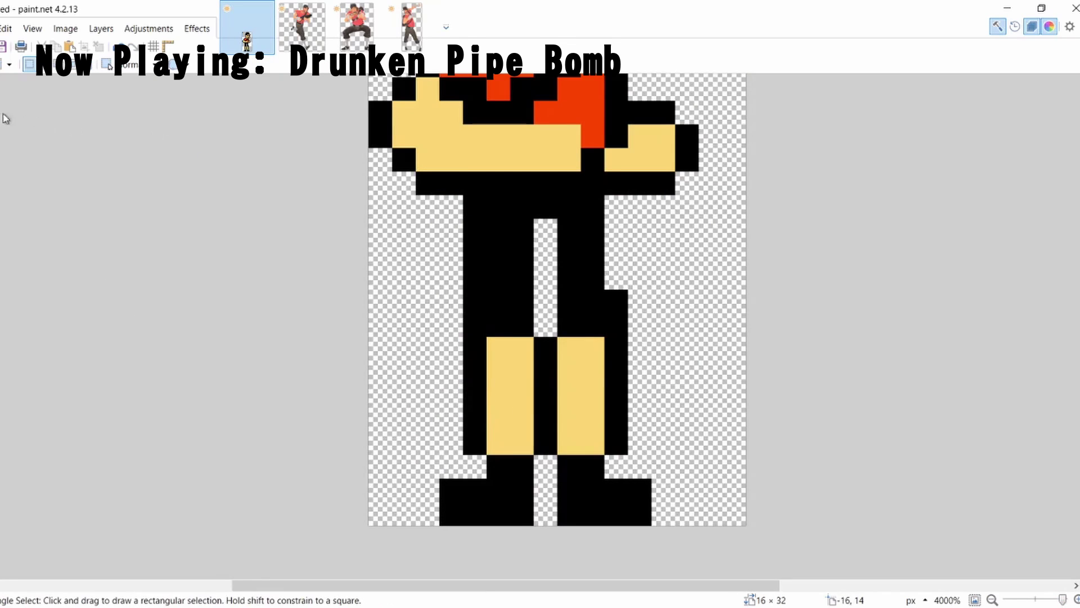
Delete the flared cuff and outer outline of the front leg and the black strip between the lower legs.
{"action": "mouse_move", "coordinate": [602, 292]}
{"action": "left_mouse_down"}
{"action": "mouse_move", "coordinate": [675, 385]}
{"action": "mouse_move", "coordinate": [674, 453]}
{"action": "left_mouse_up"}
{"action": "key", "text": "Delete"}
{"action": "key", "text": "ctrl+d"}
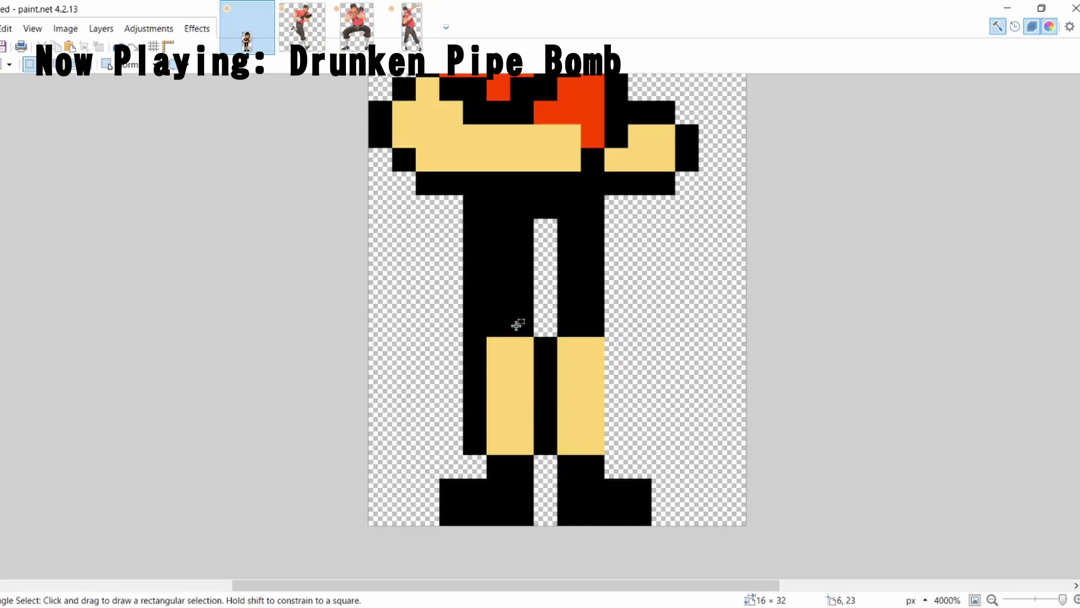
{"action": "left_click_drag", "start_coordinate": [538, 339], "coordinate": [535, 440]}
{"action": "key", "text": "ctrl+d"}
Widen the front trouser leg by one black pixel column that continues down beside the lower leg.
{"action": "left_click_drag", "start_coordinate": [467, 445], "coordinate": [482, 351]}
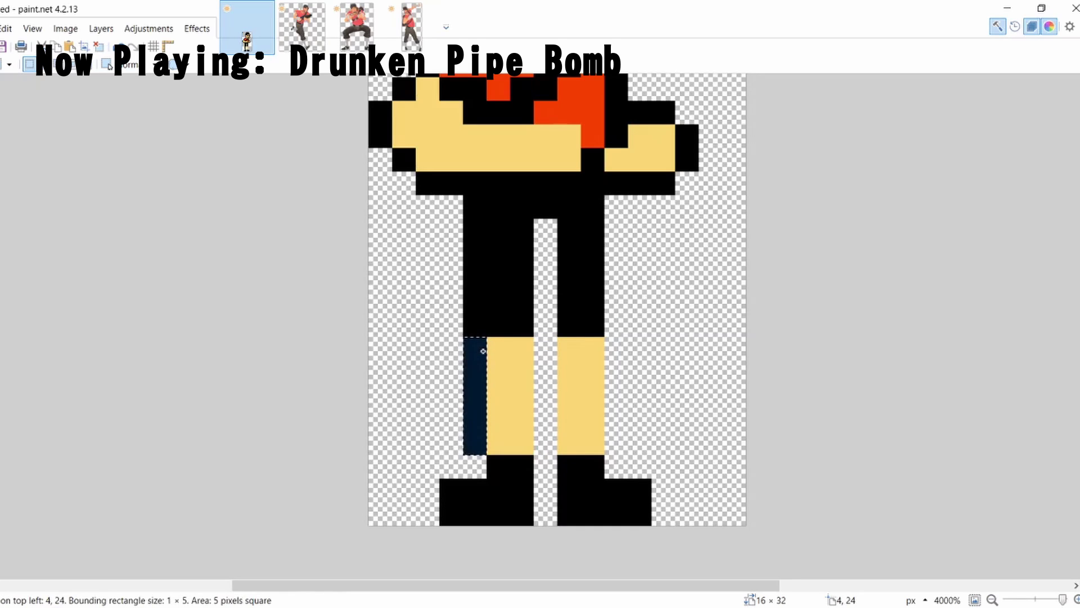
{"action": "key", "text": "ctrl+d"}
{"action": "key", "text": "p"}
{"action": "mouse_move", "coordinate": [616, 200]}
{"action": "left_mouse_down"}
{"action": "mouse_move", "coordinate": [607, 441]}
{"action": "mouse_move", "coordinate": [552, 442]}
{"action": "mouse_move", "coordinate": [554, 339]}
{"action": "left_mouse_up"}
{"action": "key", "text": "ctrl+z"}
{"action": "mouse_move", "coordinate": [1063, 599]}
{"action": "left_mouse_down"}
{"action": "mouse_move", "coordinate": [1049, 599]}
{"action": "mouse_move", "coordinate": [1062, 599]}
{"action": "left_mouse_up"}
Draw a checkerboard of black pixels over the skin-coloured area of both lower legs.
{"action": "left_click", "coordinate": [532, 382]}
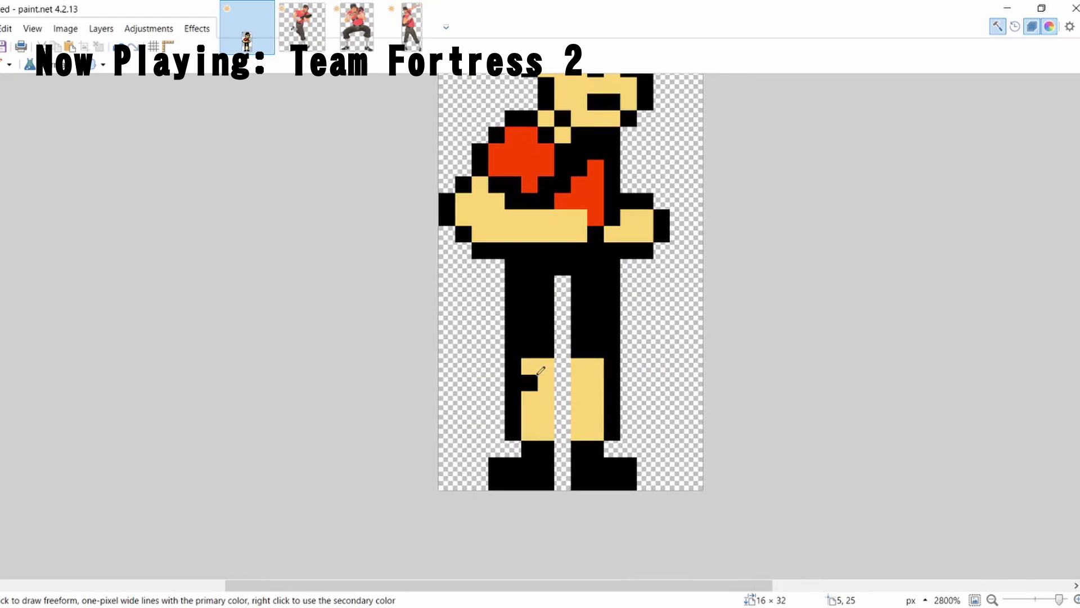
{"action": "left_click", "coordinate": [544, 369]}
{"action": "left_click", "coordinate": [546, 398]}
{"action": "left_click", "coordinate": [532, 414]}
{"action": "left_click", "coordinate": [545, 431]}
{"action": "left_click", "coordinate": [596, 366]}
{"action": "left_click", "coordinate": [579, 383]}
{"action": "left_click", "coordinate": [596, 399]}
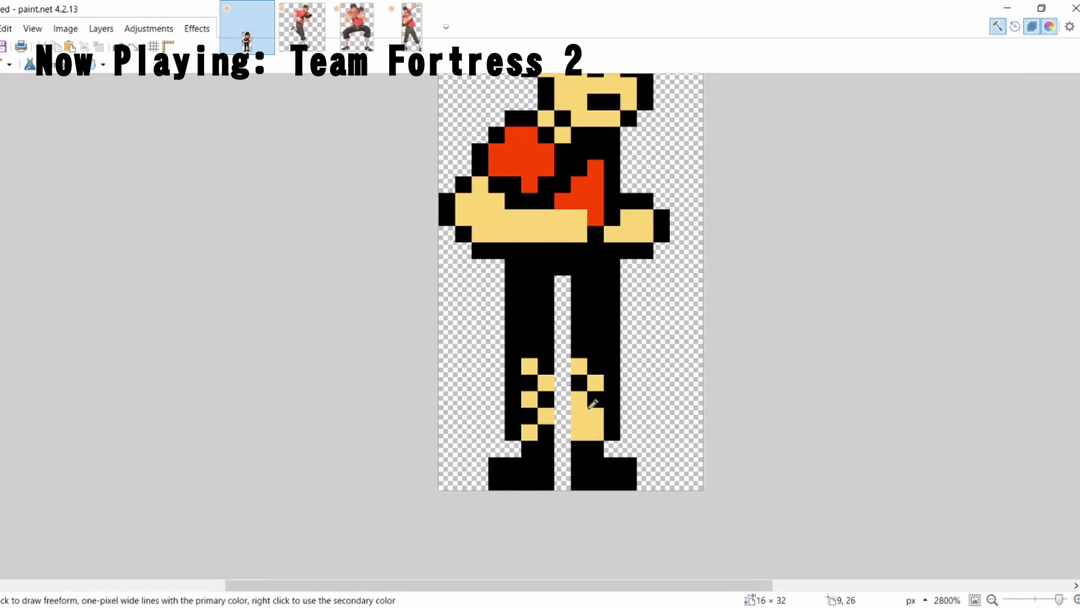
{"action": "left_click", "coordinate": [580, 415]}
{"action": "left_click", "coordinate": [595, 431]}
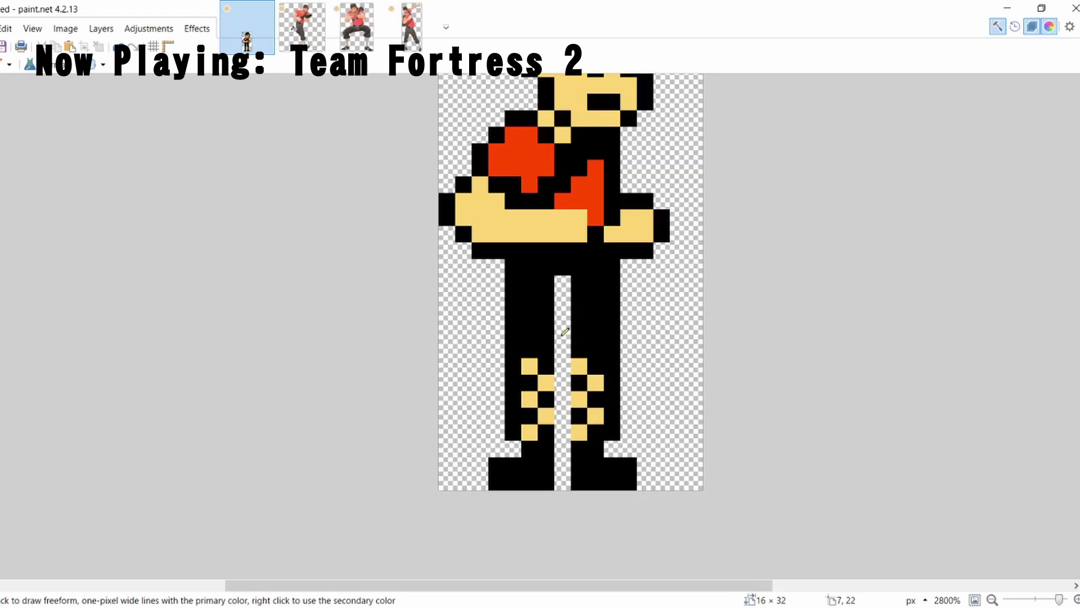
Delete the black outer edge column beside each lower leg so only the two-pixel-wide checkered legs remain.
{"action": "key", "text": "s"}
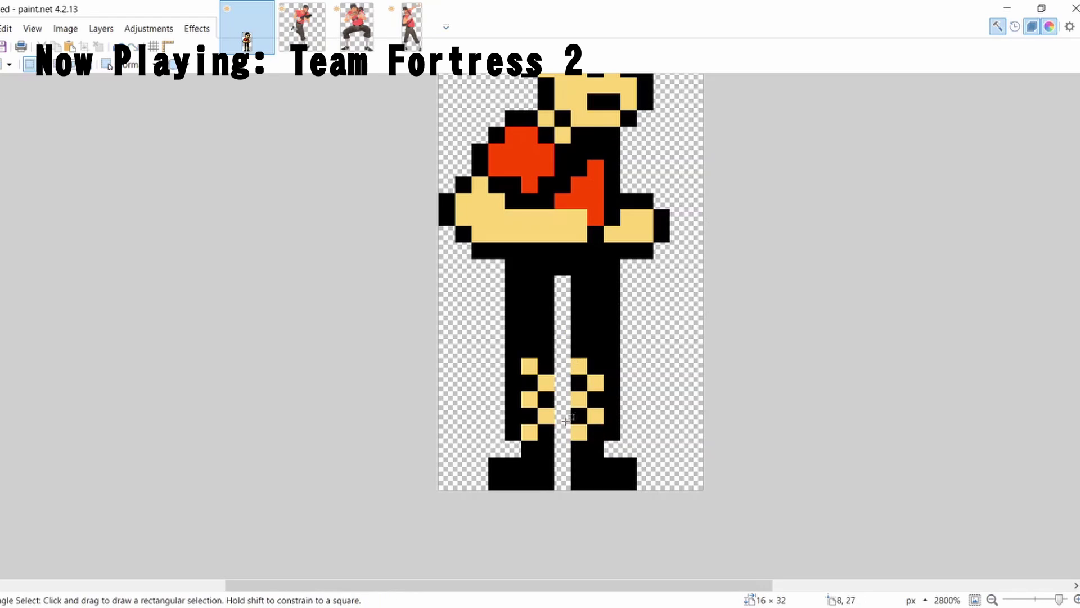
{"action": "left_click_drag", "start_coordinate": [513, 453], "coordinate": [509, 367]}
{"action": "key", "text": "Delete"}
{"action": "left_click_drag", "start_coordinate": [612, 453], "coordinate": [612, 367]}
{"action": "key", "text": "Delete"}
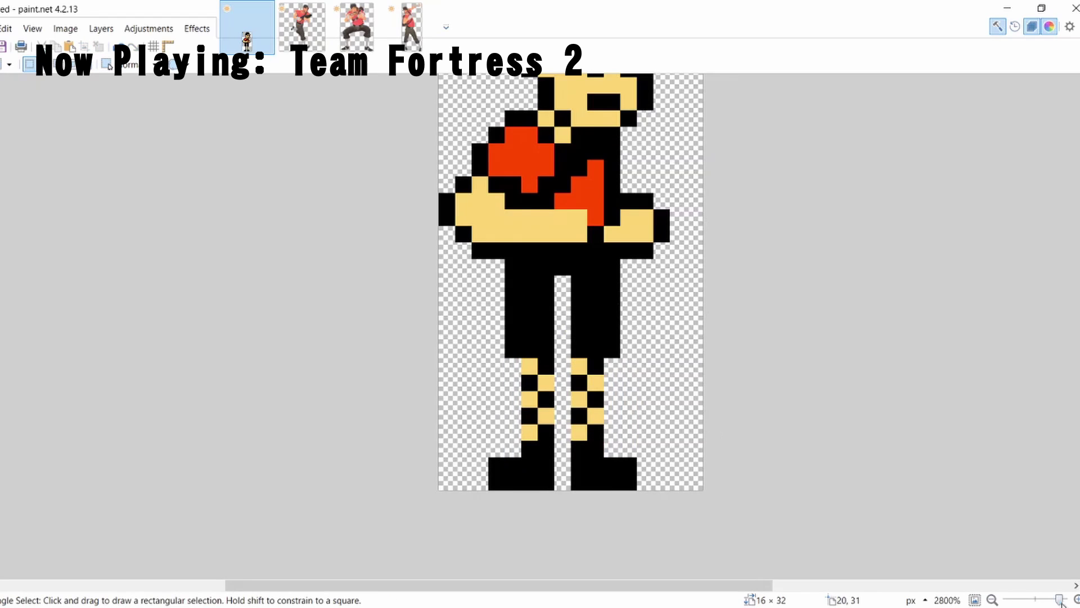
{"action": "left_click_drag", "start_coordinate": [1061, 602], "coordinate": [1051, 600]}
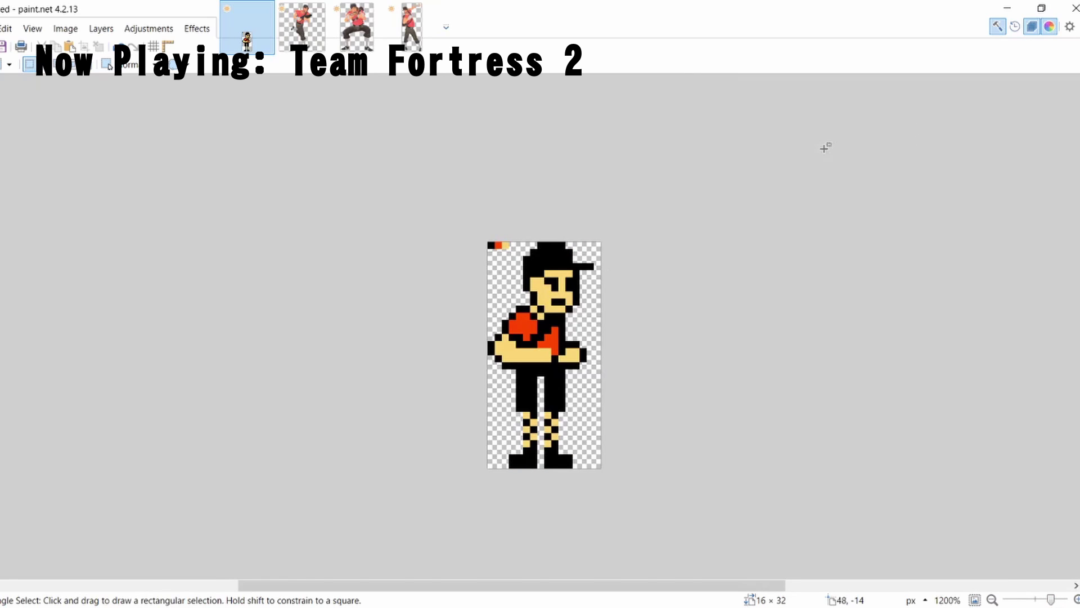
Recolour the skin-coloured checkerboard pixels on both lower legs with the shirt's red.
{"action": "scroll", "coordinate": [520, 325], "scroll_direction": "up", "scroll_amount": 4}
{"action": "key", "text": "k"}
{"action": "left_click", "coordinate": [526, 326]}
{"action": "scroll", "coordinate": [405, 292], "scroll_direction": "down", "scroll_amount": 2}
{"action": "key", "text": "p"}
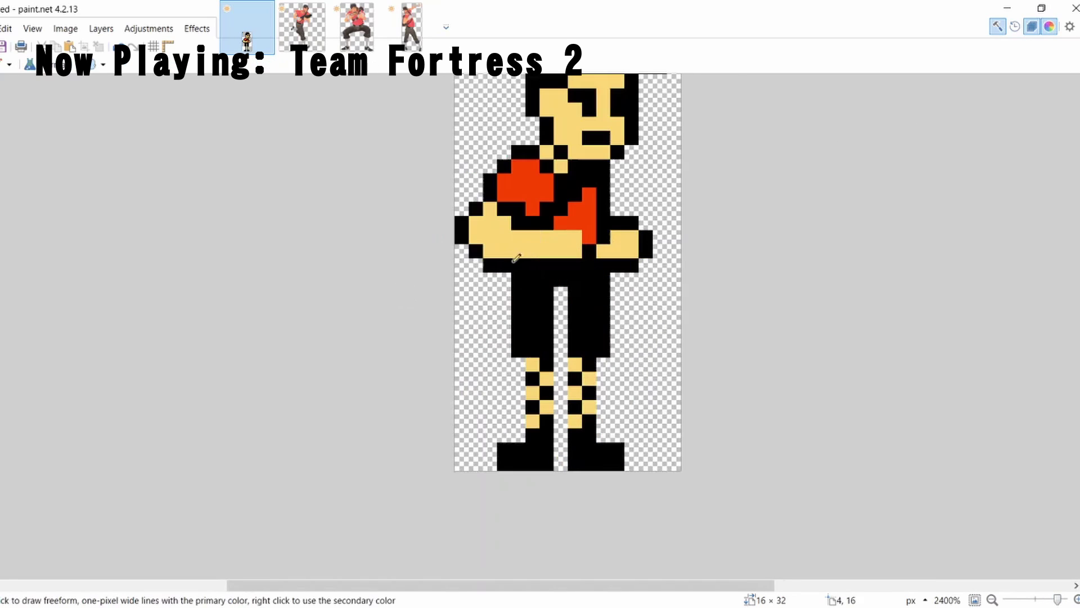
{"action": "left_click", "coordinate": [532, 364]}
{"action": "left_click", "coordinate": [546, 378]}
{"action": "left_click", "coordinate": [533, 393]}
{"action": "left_click", "coordinate": [546, 407]}
{"action": "left_click", "coordinate": [532, 421]}
{"action": "left_click", "coordinate": [575, 421]}
{"action": "left_click", "coordinate": [589, 407]}
{"action": "left_click", "coordinate": [574, 393]}
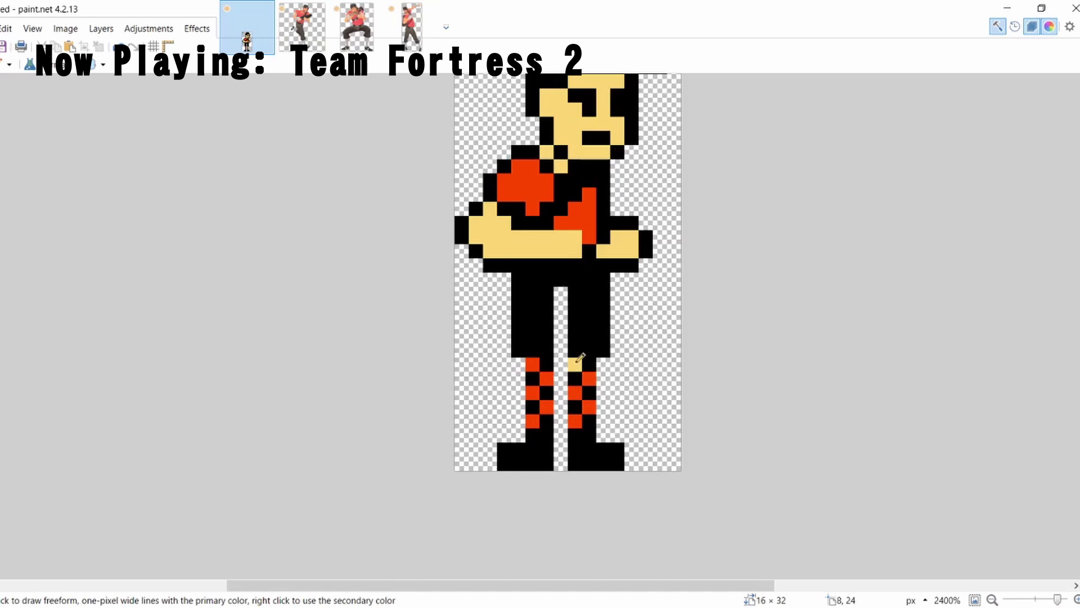
Compare the legs with the running reference image and lengthen both black trouser legs by one pixel row.
{"action": "scroll", "coordinate": [598, 373], "scroll_direction": "up", "scroll_amount": 3}
{"action": "scroll", "coordinate": [597, 375], "scroll_direction": "down", "scroll_amount": 3}
{"action": "mouse_move", "coordinate": [1058, 600]}
{"action": "left_mouse_down"}
{"action": "mouse_move", "coordinate": [1042, 601]}
{"action": "mouse_move", "coordinate": [1054, 600]}
{"action": "left_mouse_up"}
{"action": "left_click", "coordinate": [302, 26]}
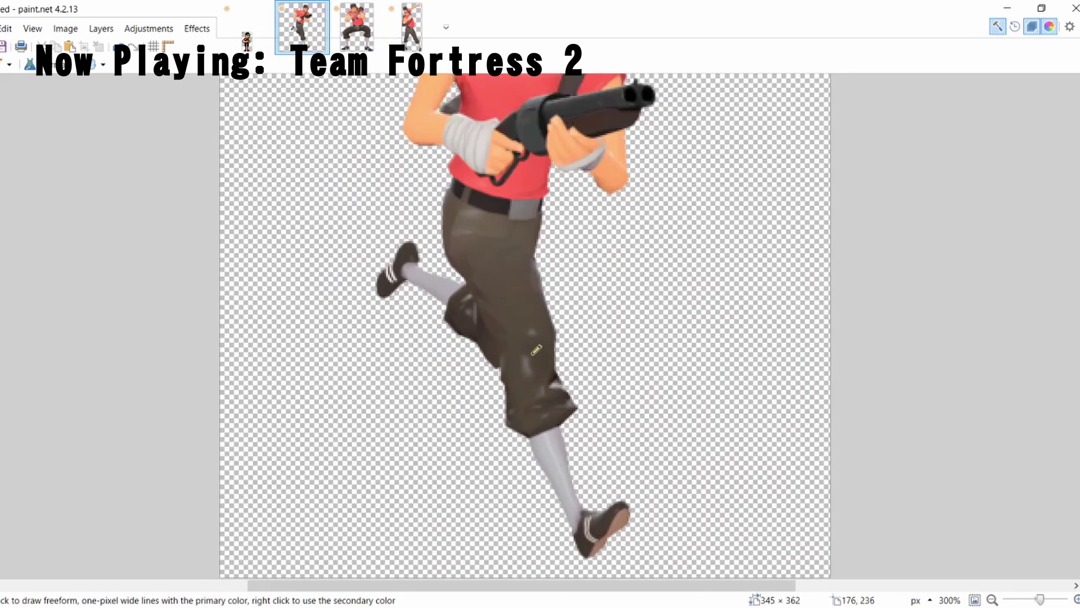
{"action": "left_click", "coordinate": [239, 26]}
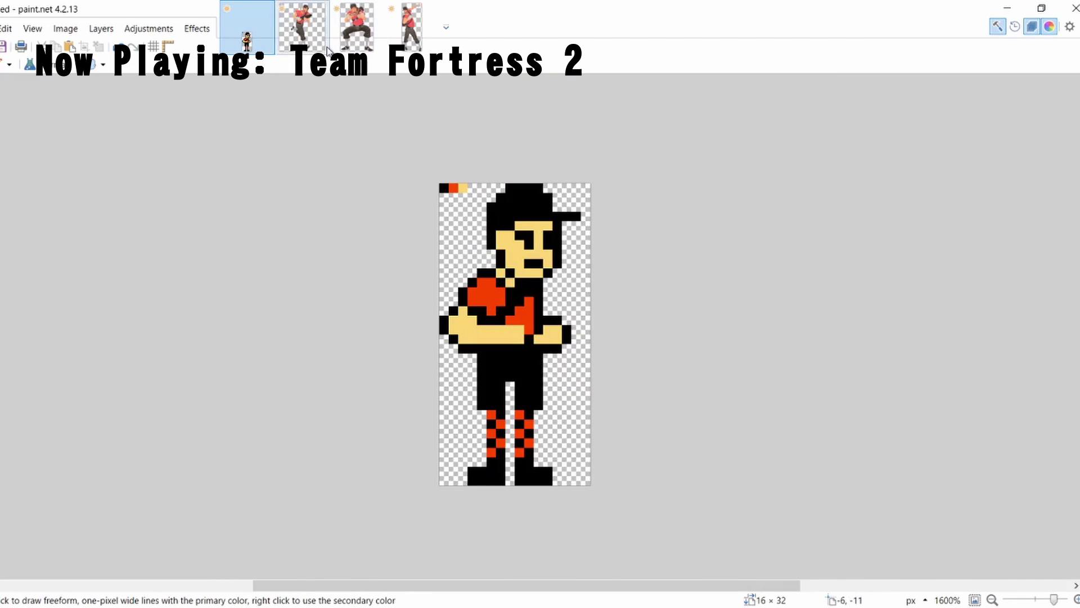
{"action": "left_click", "coordinate": [302, 27]}
{"action": "left_click", "coordinate": [247, 26]}
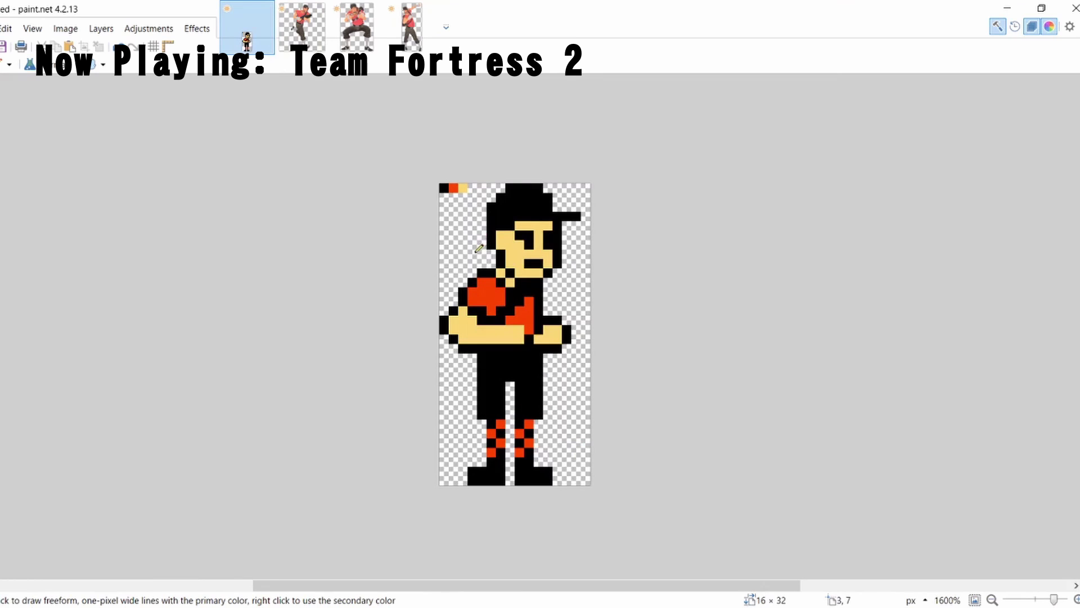
Try a skin-coloured belt line and a single buckle pixel at the waist.
{"action": "key", "text": "k"}
{"action": "key", "text": "p"}
{"action": "left_click_drag", "start_coordinate": [491, 367], "coordinate": [533, 368]}
{"action": "key", "text": "ctrl+z"}
{"action": "key", "text": "ctrl+z"}
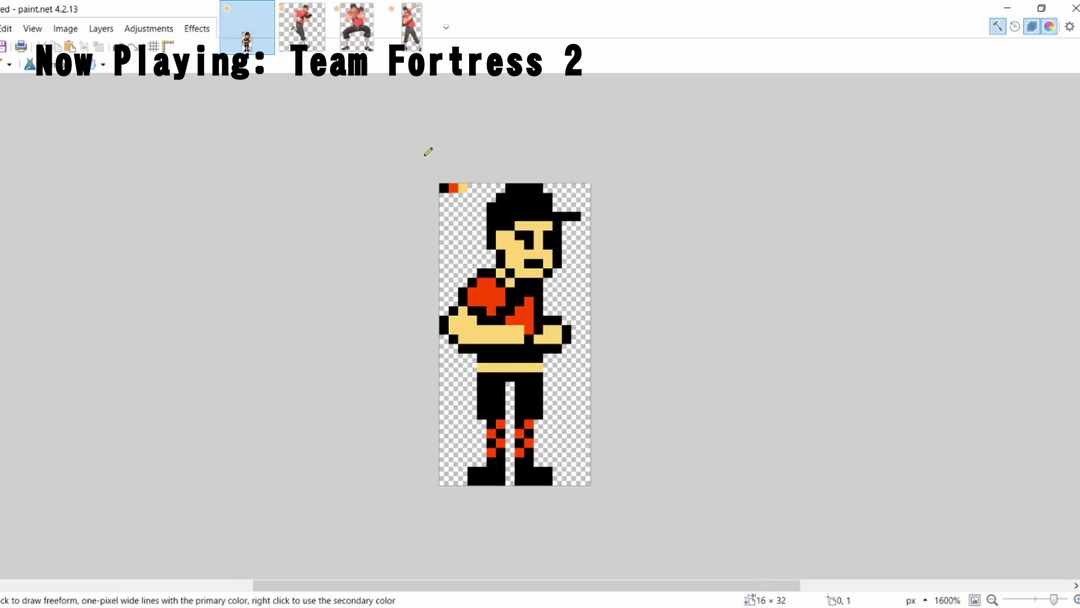
{"action": "key", "text": "ctrl+z"}
{"action": "key", "text": "ctrl+Tab"}
{"action": "key", "text": "ctrl+shift+Tab"}
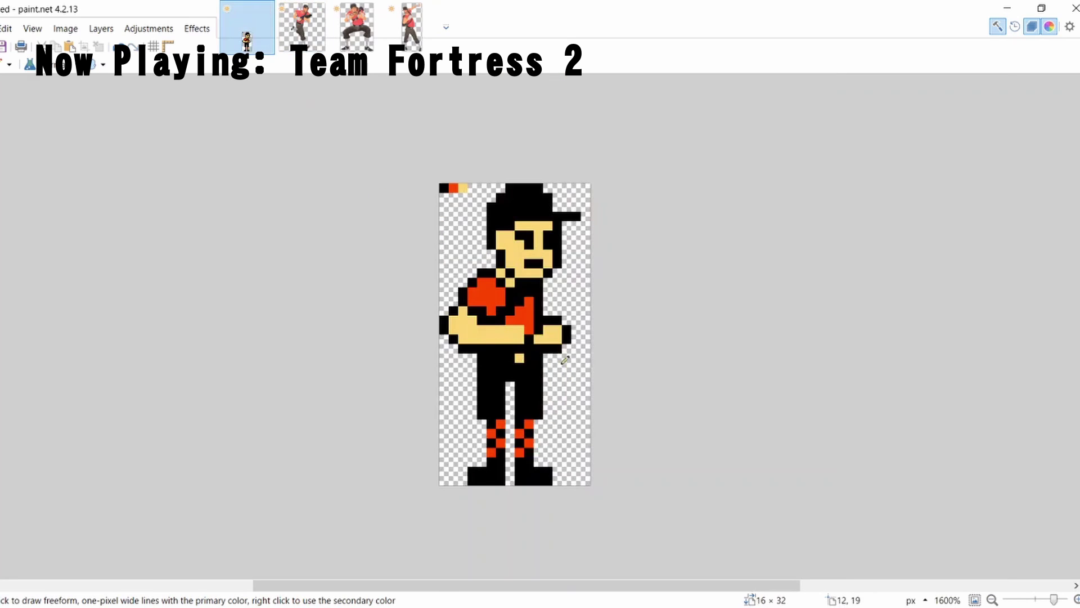
{"action": "key", "text": "ctrl+z"}
Check the reference images again and try adding red pixels to the forearm.
{"action": "left_click", "coordinate": [360, 24]}
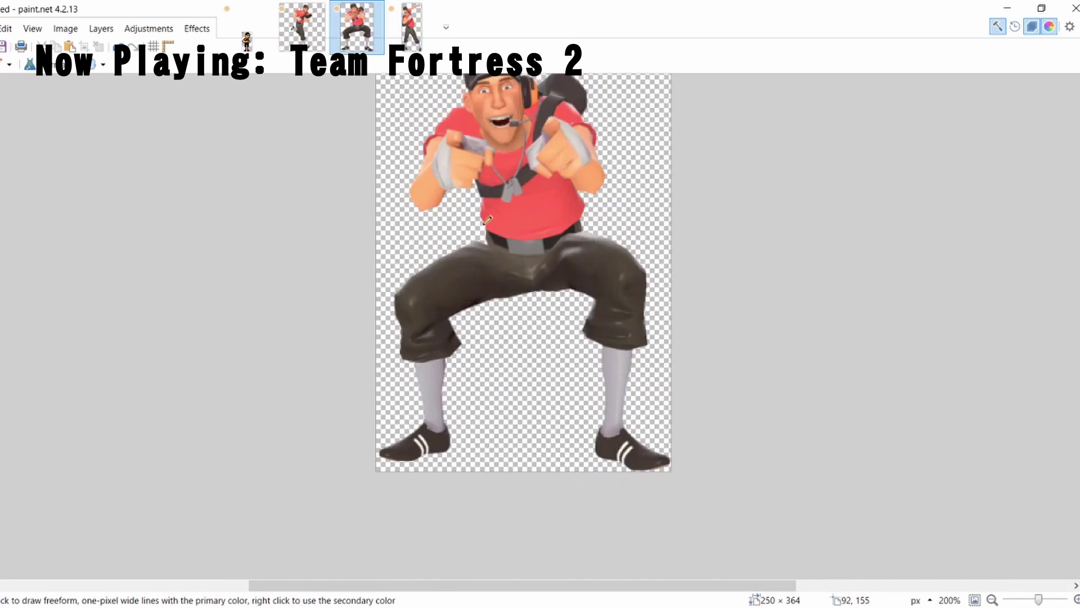
{"action": "left_click", "coordinate": [288, 46]}
{"action": "left_click", "coordinate": [269, 24]}
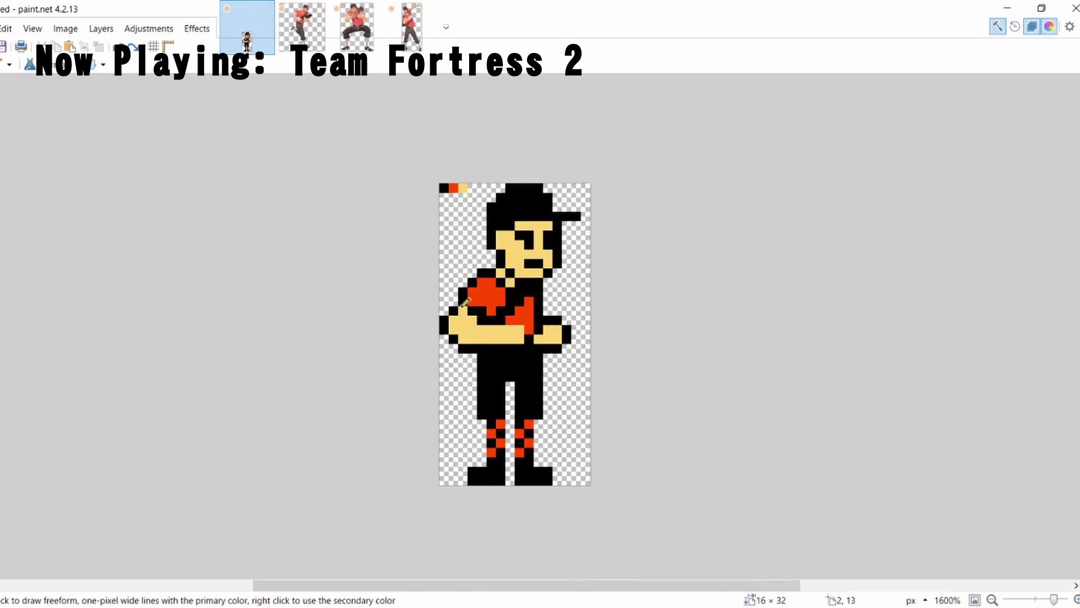
{"action": "key", "text": "k"}
{"action": "left_click", "coordinate": [526, 322]}
{"action": "key", "text": "p"}
{"action": "left_click", "coordinate": [500, 336]}
{"action": "left_click_drag", "start_coordinate": [500, 337], "coordinate": [501, 330]}
{"action": "key", "text": "ctrl+z"}
Add a headset beside the face with a two-pixel red earpiece and a black microphone boom, and compare it with the reference.
{"action": "mouse_move", "coordinate": [1054, 600]}
{"action": "left_mouse_down"}
{"action": "mouse_move", "coordinate": [1044, 600]}
{"action": "mouse_move", "coordinate": [1065, 597]}
{"action": "left_mouse_up"}
{"action": "left_click_drag", "start_coordinate": [593, 213], "coordinate": [594, 198]}
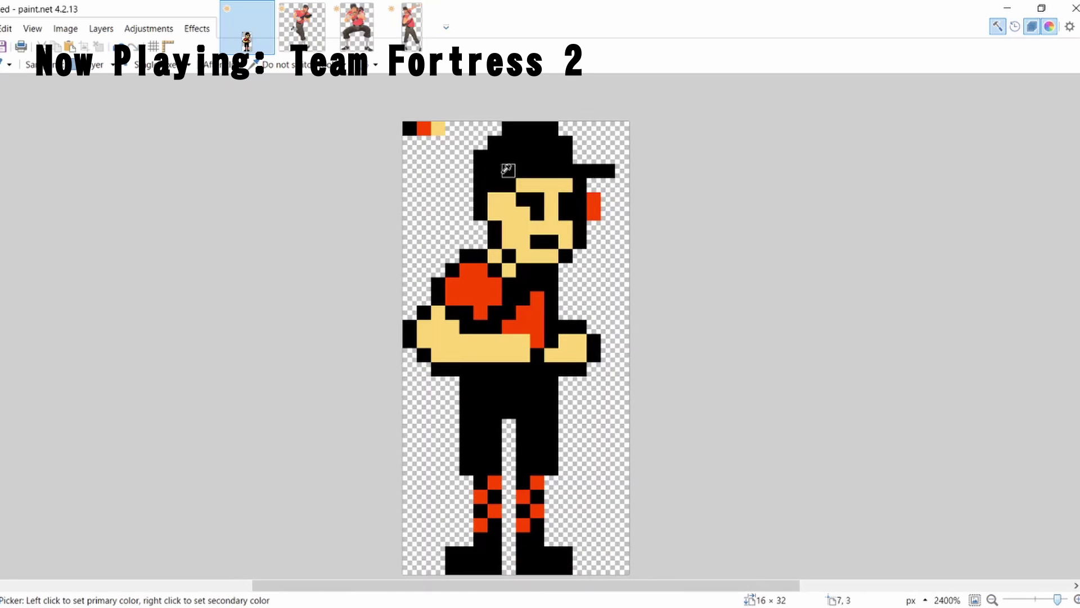
{"action": "left_click_drag", "start_coordinate": [607, 215], "coordinate": [596, 252]}
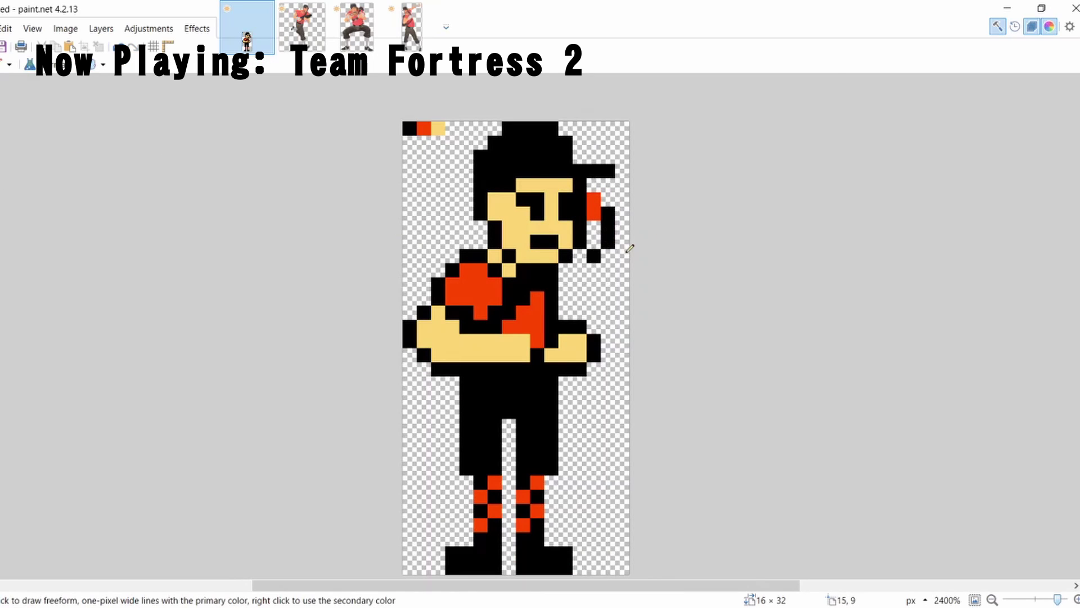
{"action": "left_click", "coordinate": [306, 34]}
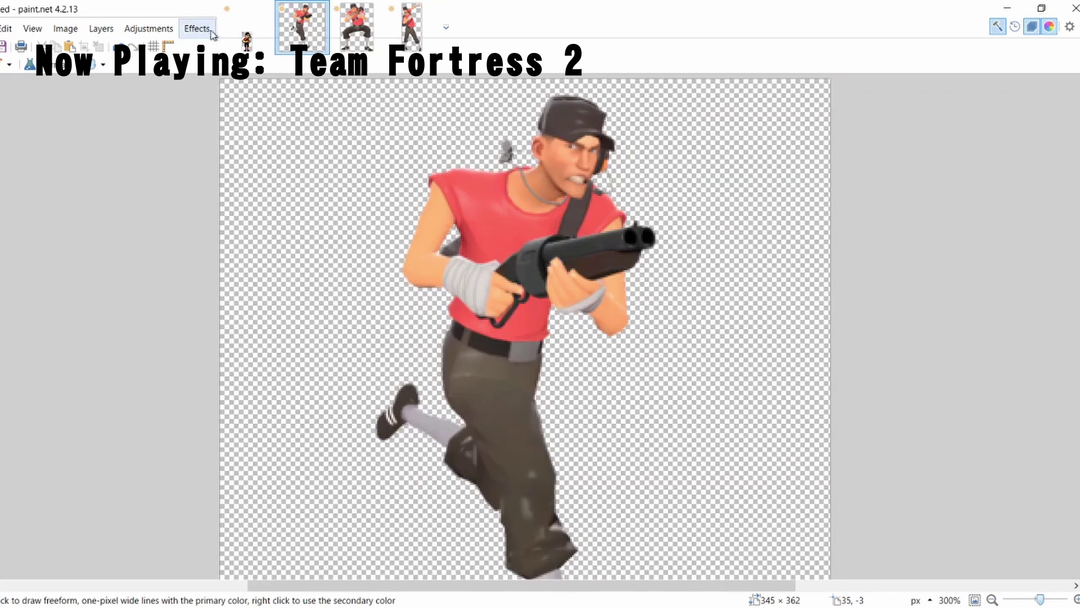
{"action": "left_click", "coordinate": [247, 29]}
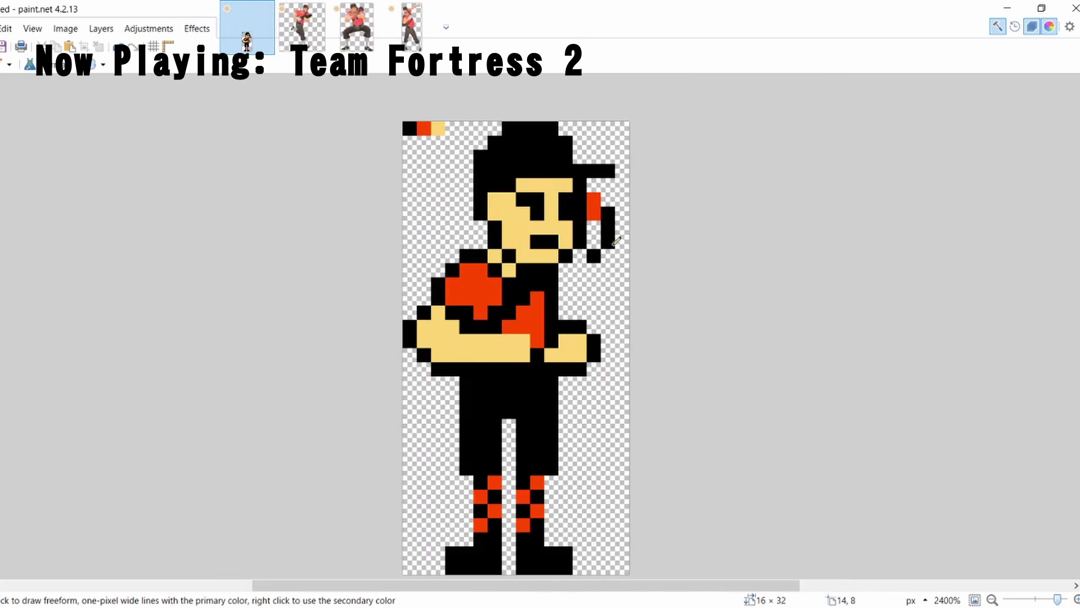
{"action": "left_click_drag", "start_coordinate": [1058, 600], "coordinate": [1053, 602]}
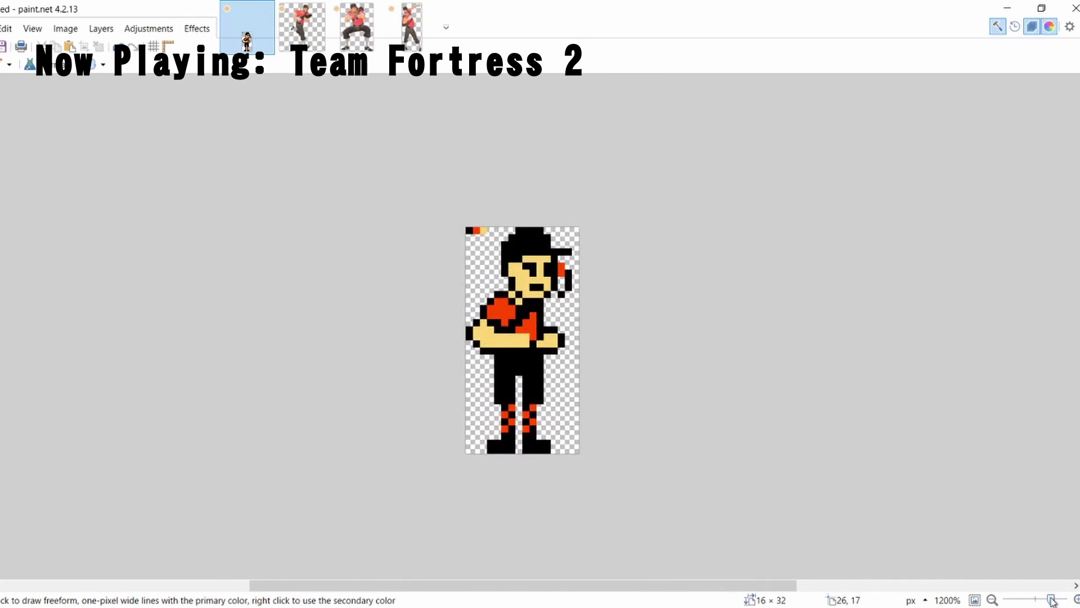
Delete the black, red and skin-colour palette swatches from the canvas corner.
{"action": "key", "text": "s"}
{"action": "left_click_drag", "start_coordinate": [547, 443], "coordinate": [560, 455]}
{"action": "key", "text": "Delete"}
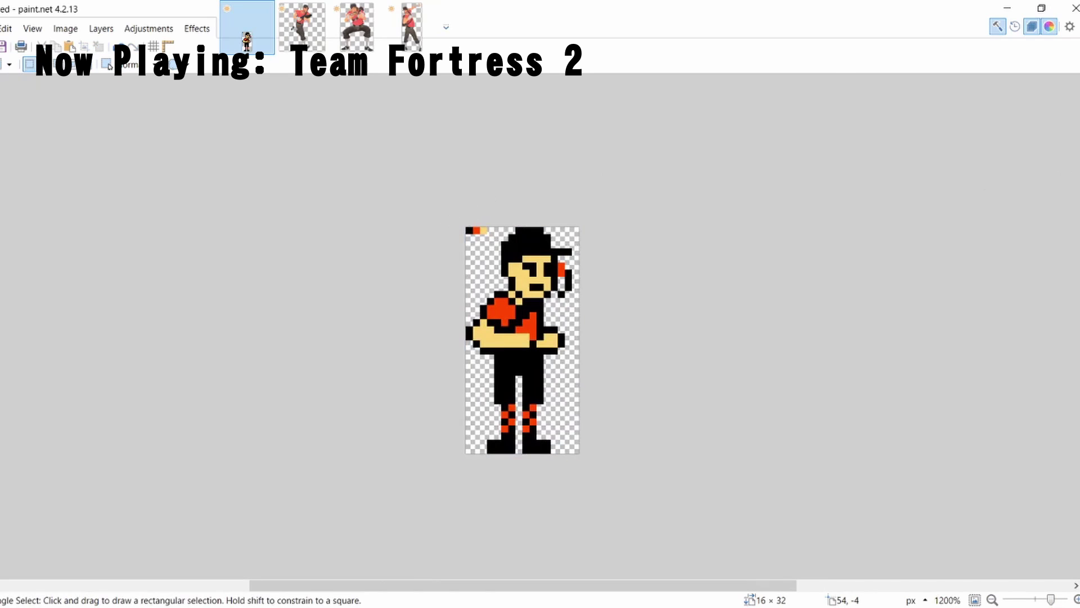
{"action": "left_click_drag", "start_coordinate": [466, 228], "coordinate": [487, 235]}
{"action": "key", "text": "Delete"}
{"action": "left_click_drag", "start_coordinate": [1052, 600], "coordinate": [1054, 600]}
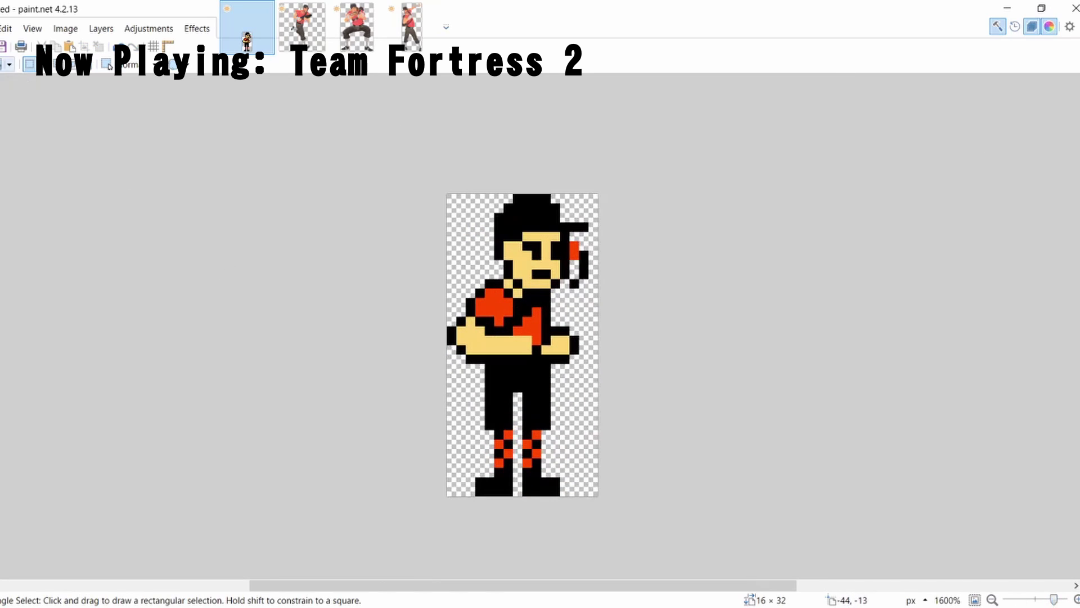
Copy the whole sprite into a new 16 × 32 image and clear the selection.
{"action": "key", "text": "ctrl+a"}
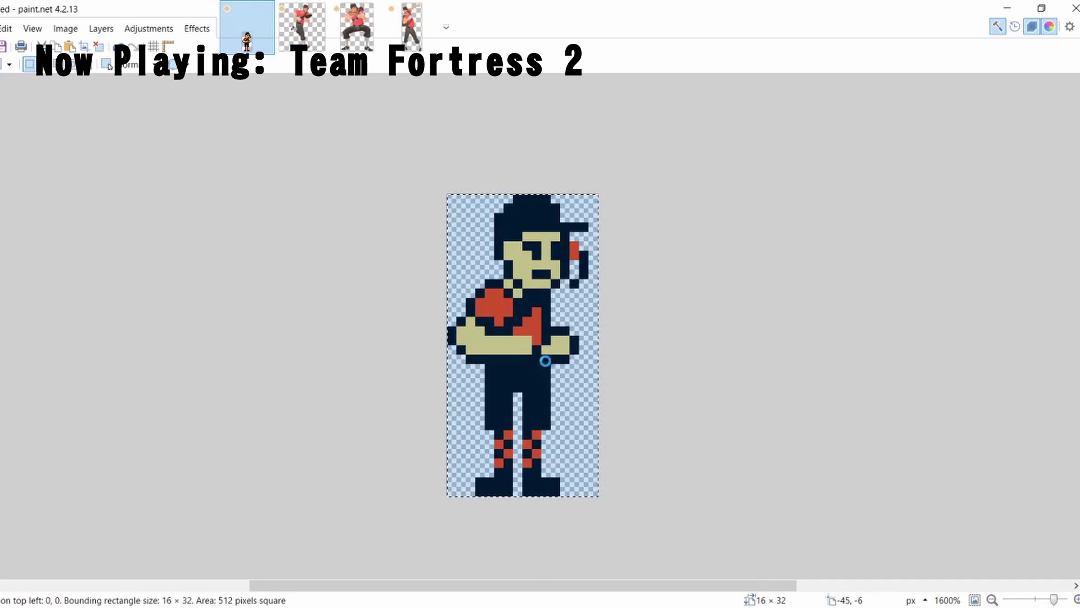
{"action": "key", "text": "ctrl+0"}
{"action": "scroll", "coordinate": [545, 364], "scroll_direction": "up", "scroll_amount": 11}
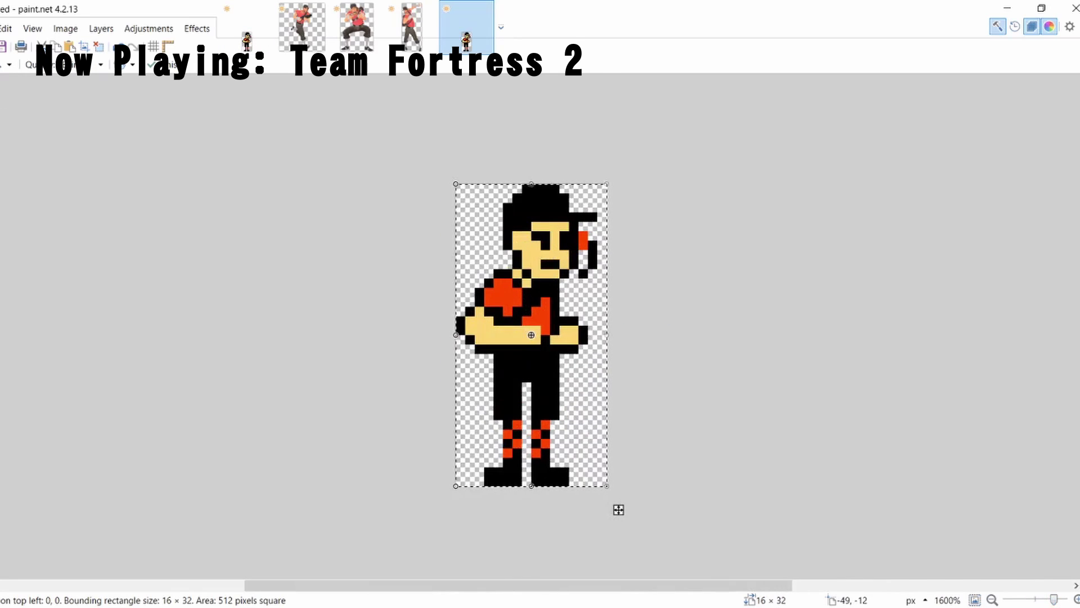
{"action": "key", "text": "ctrl+d"}
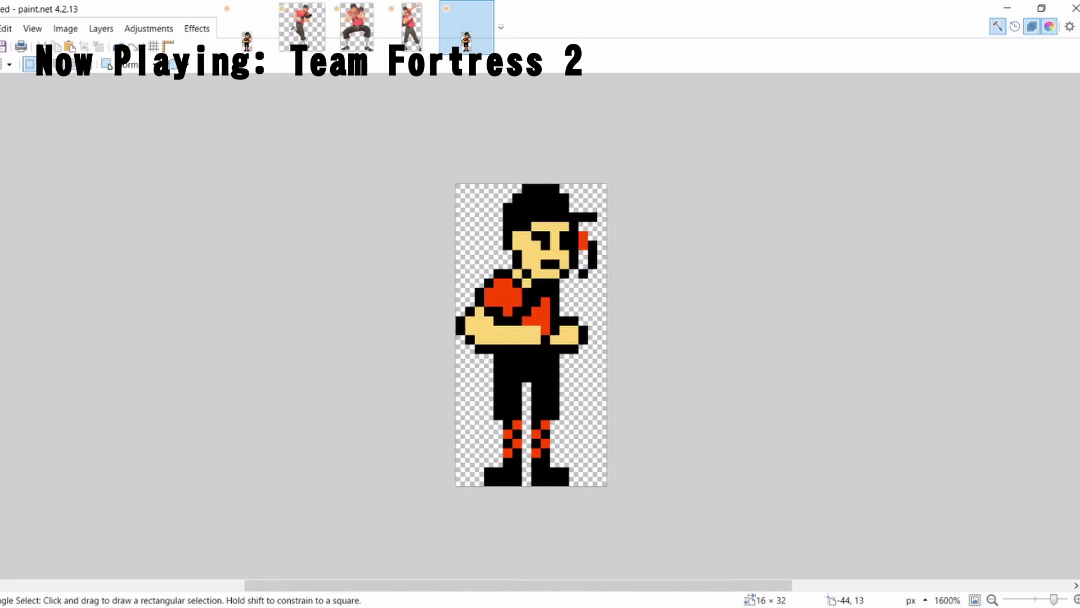
Fill all red areas of the copied sprite with light blue.
{"action": "key", "text": "f"}
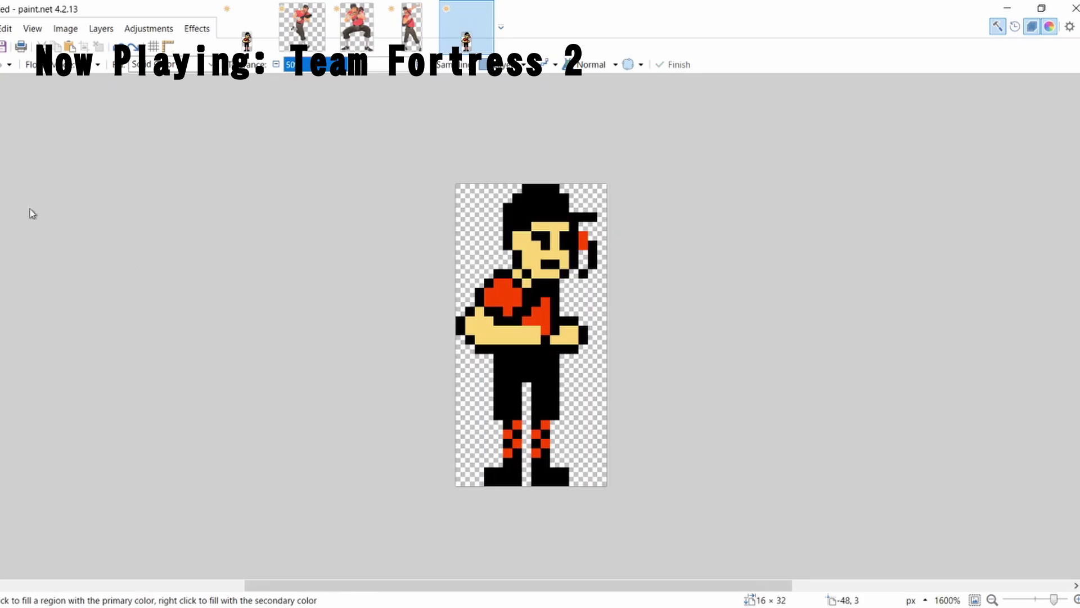
{"action": "left_click", "coordinate": [545, 320]}
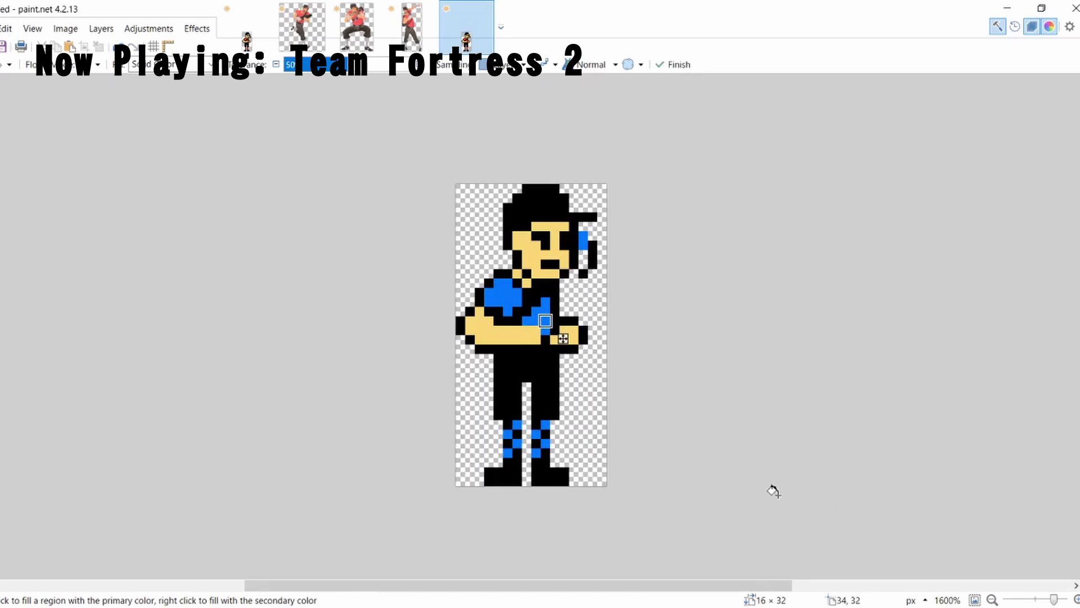
{"action": "left_click", "coordinate": [819, 523]}
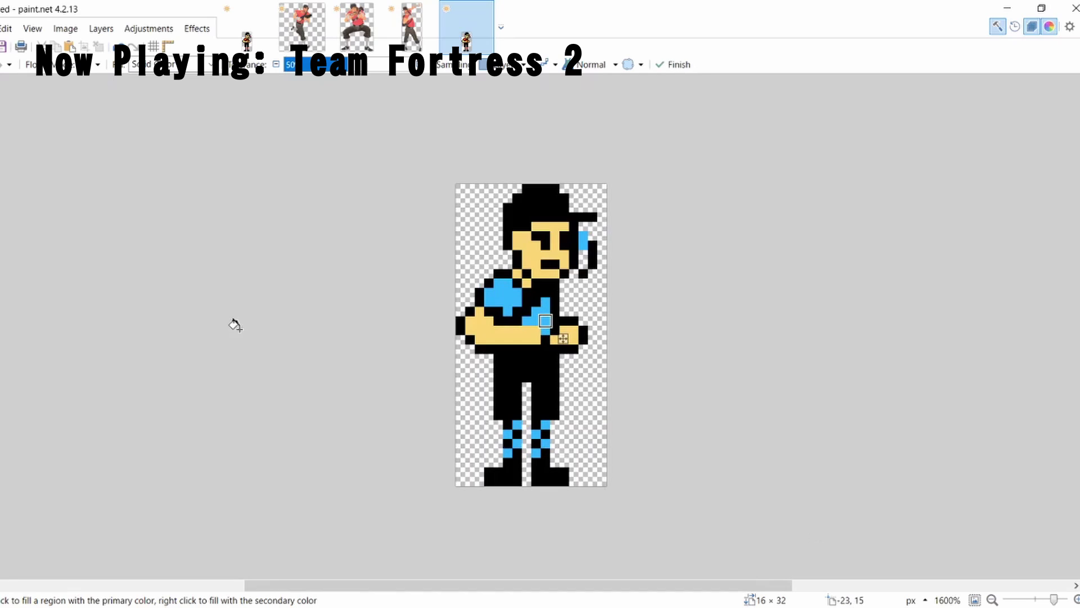
Move the red sprite to the end of the open images and switch back to the blue version.
{"action": "key", "text": "s"}
{"action": "left_click_drag", "start_coordinate": [247, 39], "coordinate": [467, 41]}
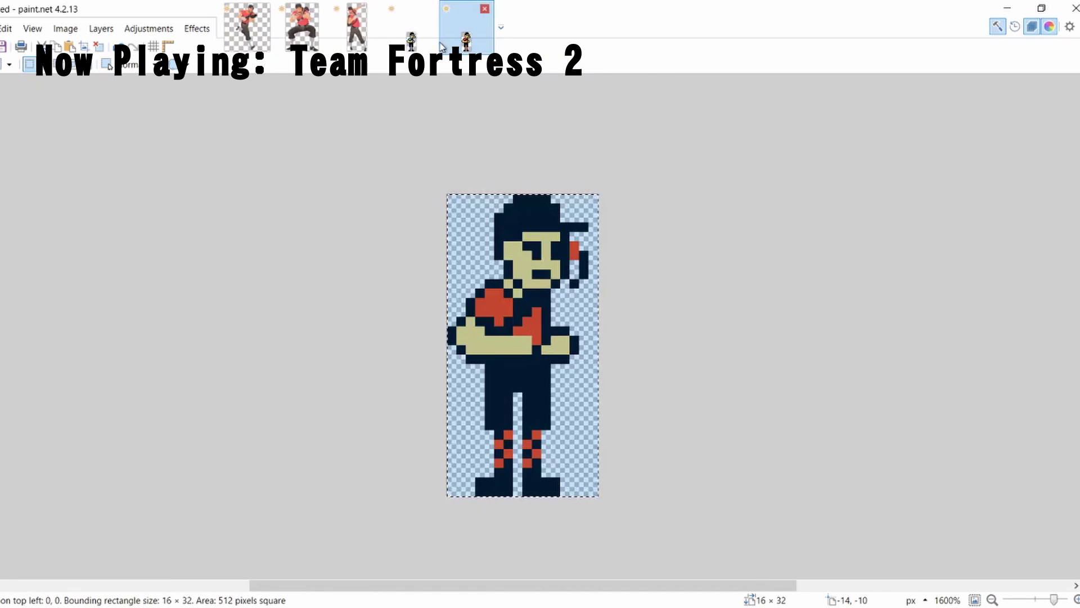
{"action": "left_click", "coordinate": [429, 42]}
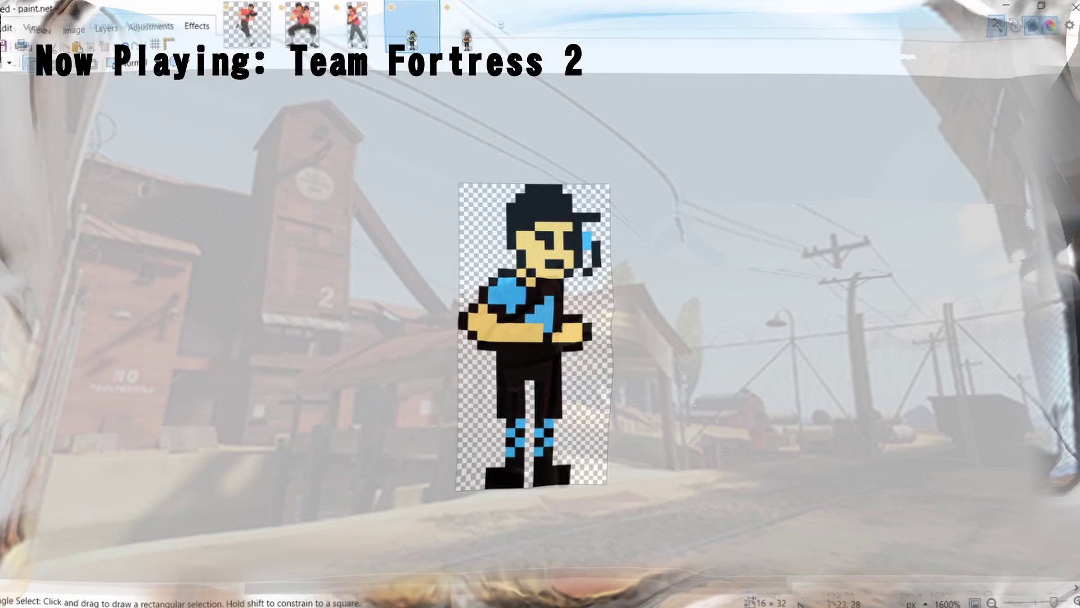